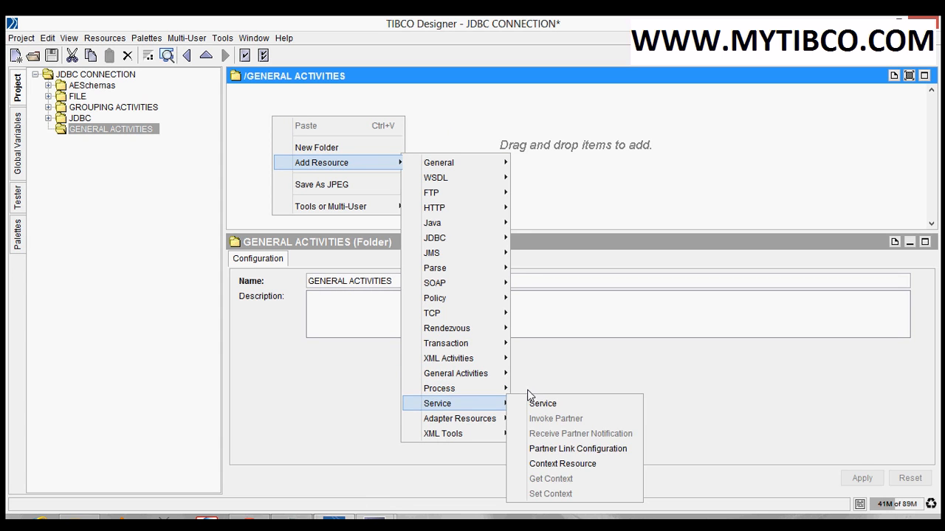
# Add a process definition to the GENERAL ACTIVITIES folder and name it TIMER
pyautogui.click(550, 389)
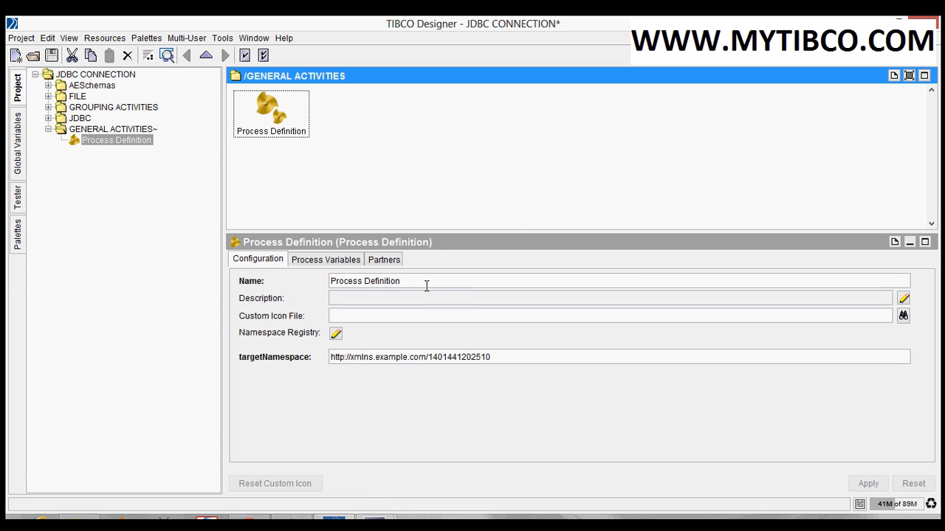
pyautogui.moveTo(426, 283); pyautogui.dragTo(329, 281)
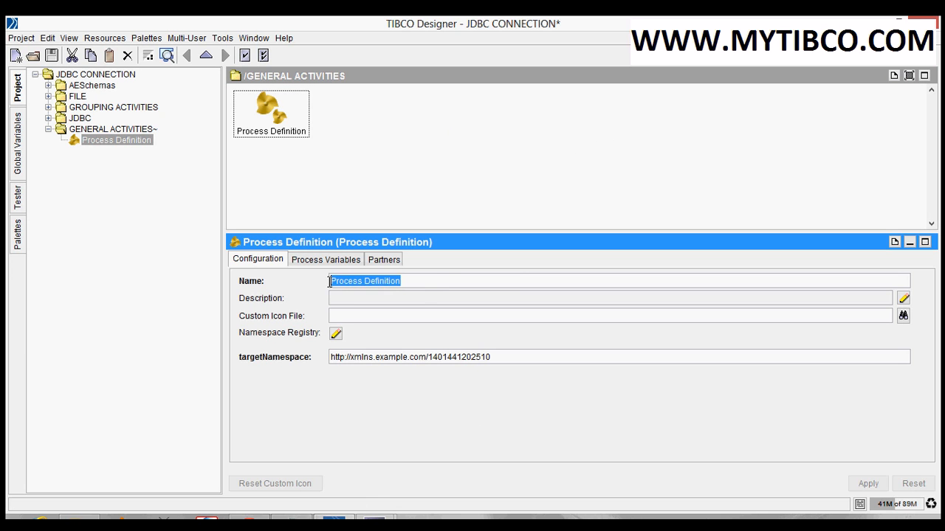
pyautogui.write('TIMER')
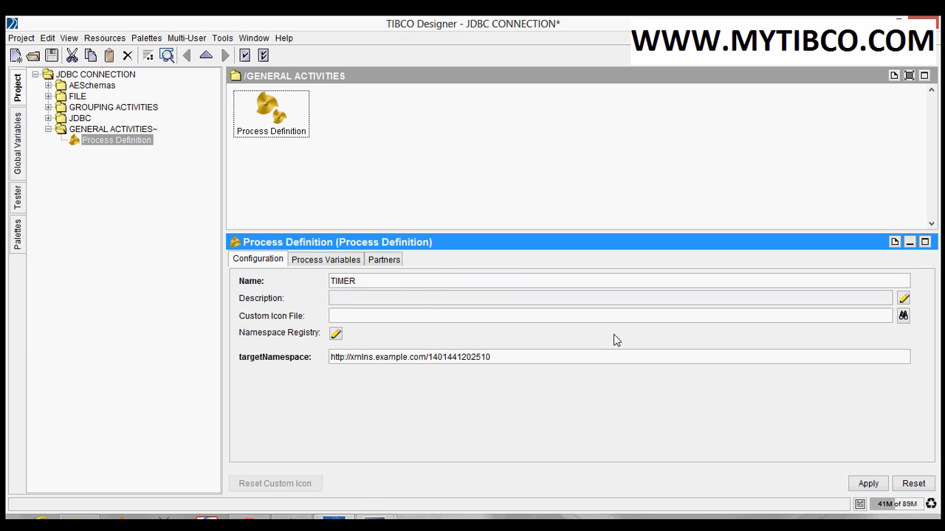
pyautogui.click(867, 486)
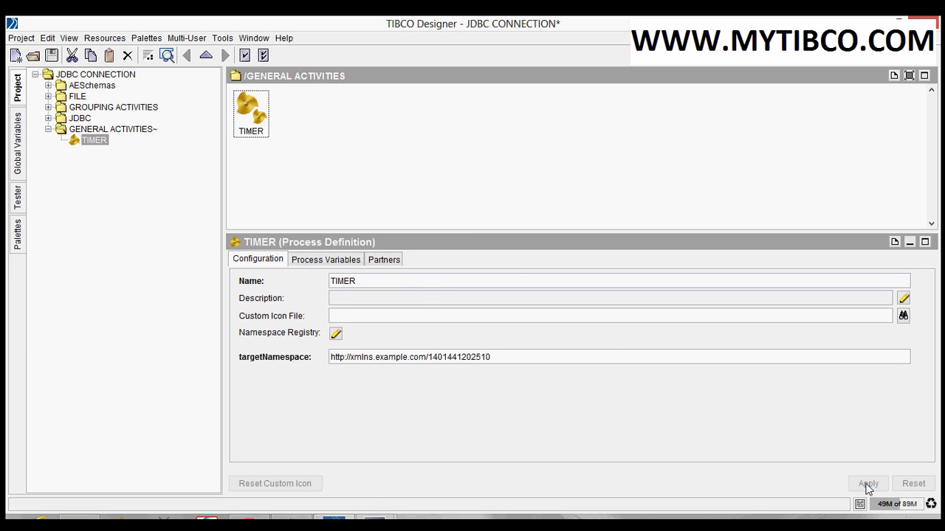
# Save the project and open the TIMER process definition for editing
pyautogui.click(273, 188)
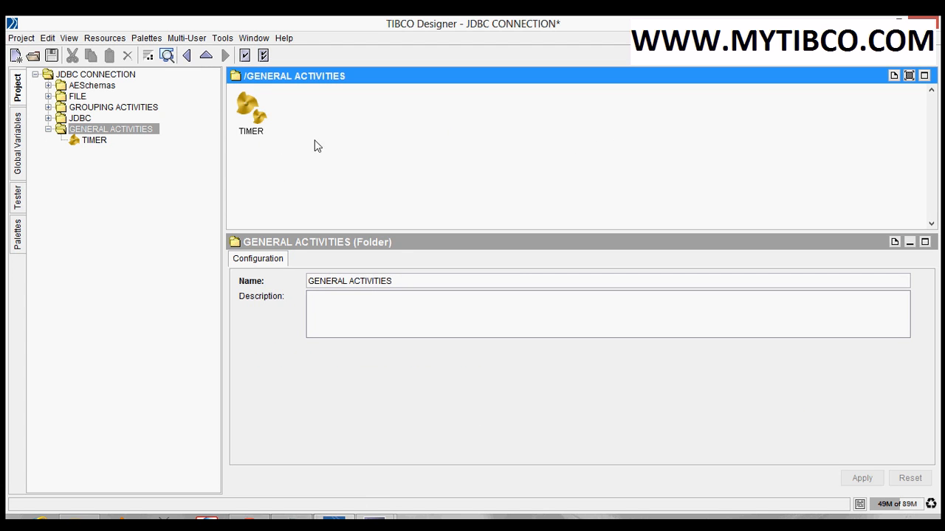
pyautogui.click(52, 56)
pyautogui.doubleClick(260, 130)
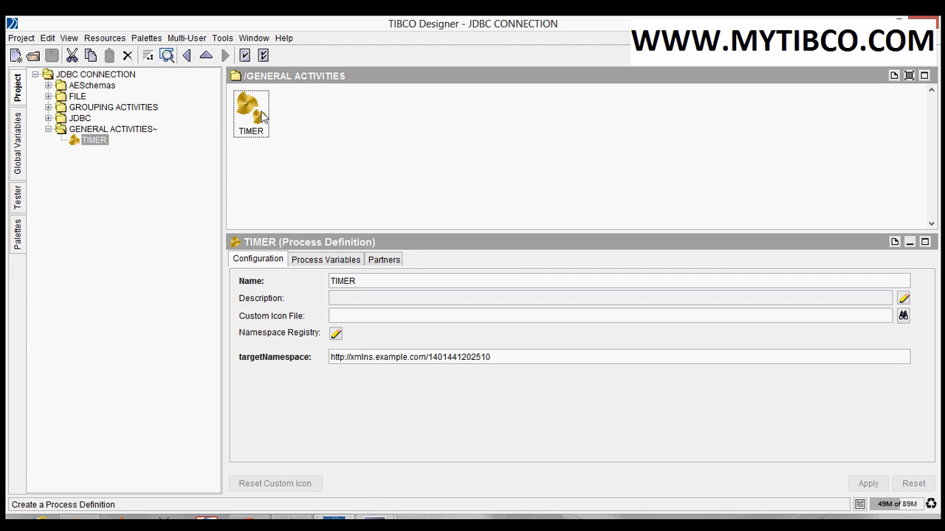
# Spread the Start and End activities apart on the process canvas, leaving both at roughly the same height
pyautogui.moveTo(537, 133); pyautogui.dragTo(670, 140)
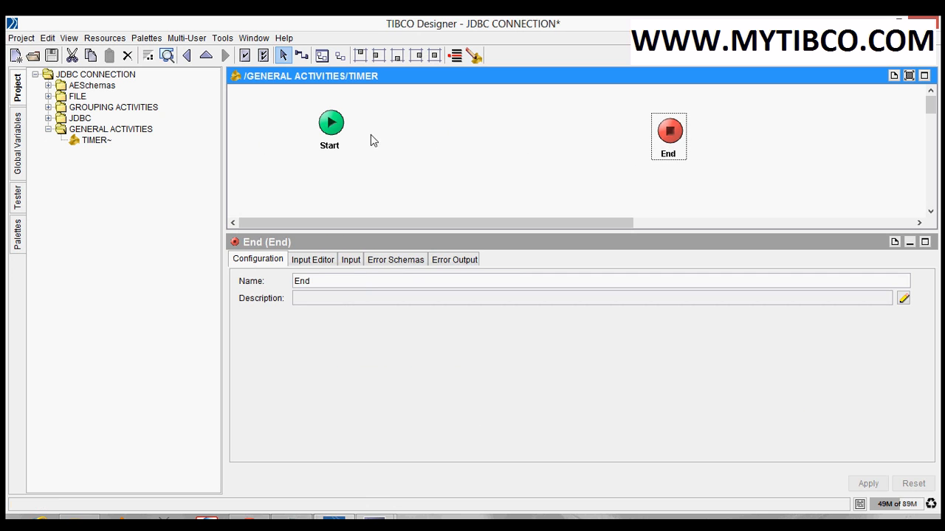
pyautogui.moveTo(341, 140); pyautogui.dragTo(339, 156)
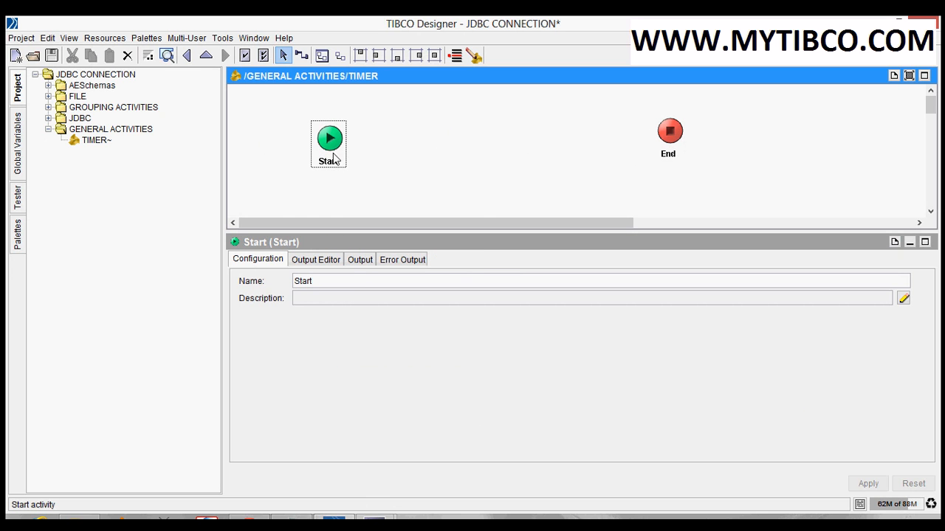
pyautogui.moveTo(664, 146); pyautogui.dragTo(666, 148)
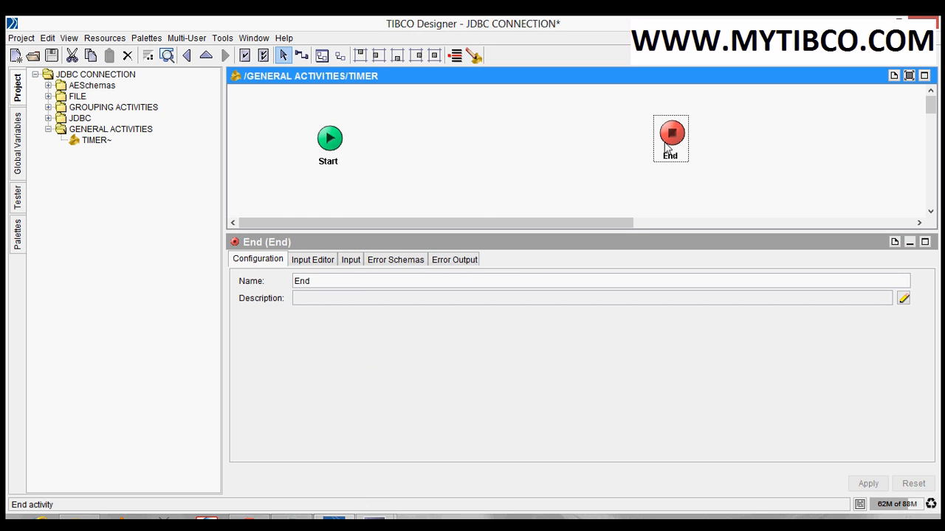
# Add a Timer activity from General Activities and place it over the Start activity to replace it
pyautogui.rightClick(419, 134)
pyautogui.moveTo(447, 166)
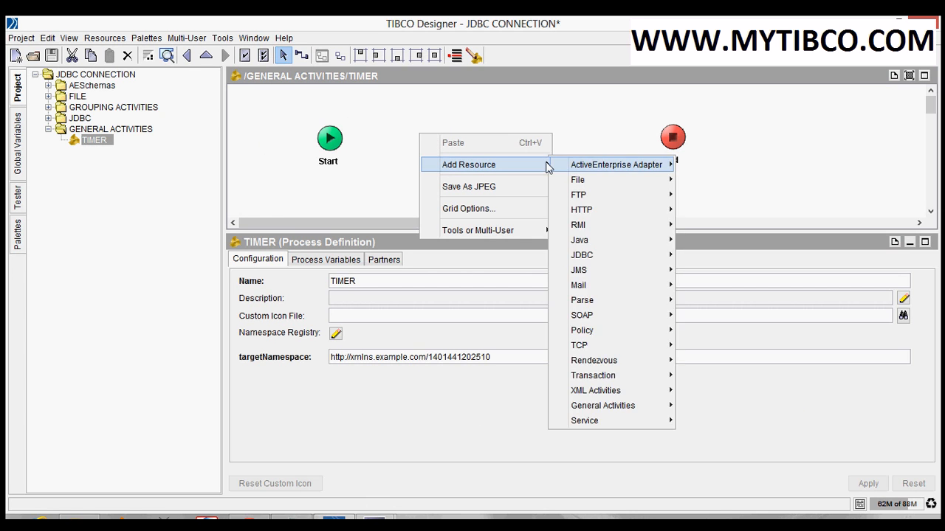
pyautogui.moveTo(603, 409)
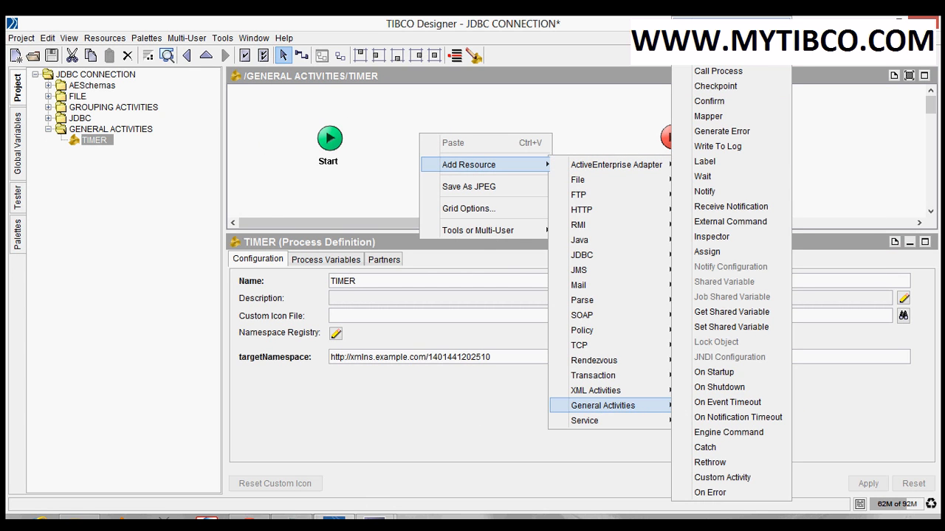
pyautogui.click(718, 41)
pyautogui.moveTo(566, 170); pyautogui.dragTo(336, 157)
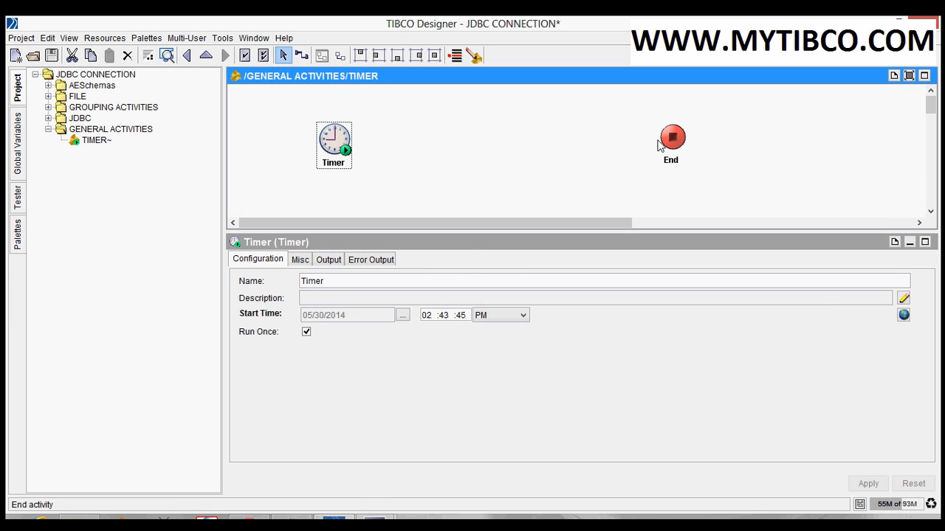
# Reposition the End and Timer activities so they sit roughly level with each other
pyautogui.moveTo(662, 144); pyautogui.dragTo(639, 149)
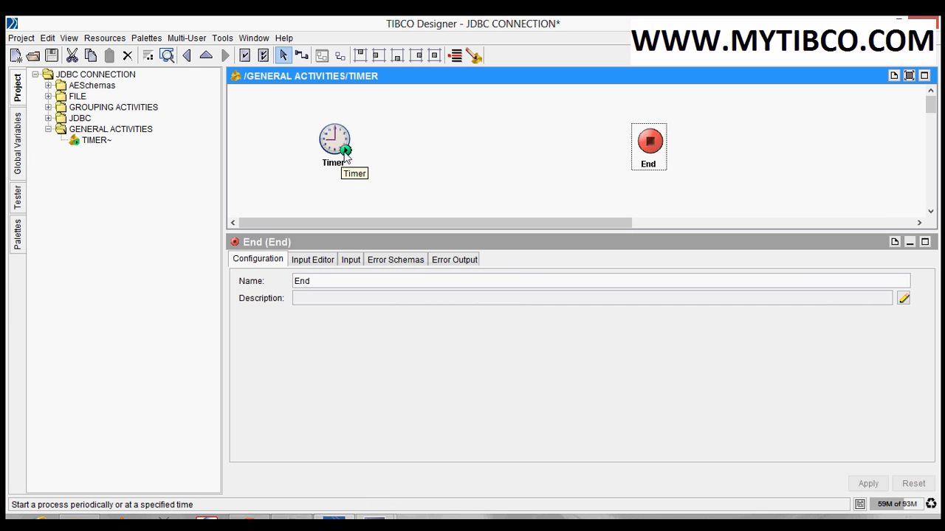
pyautogui.moveTo(344, 152); pyautogui.dragTo(338, 161)
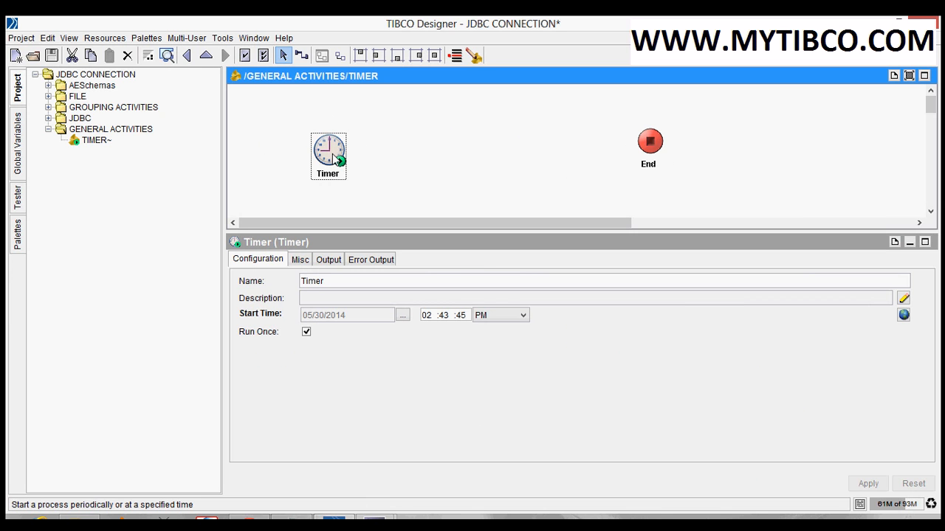
pyautogui.click(659, 161)
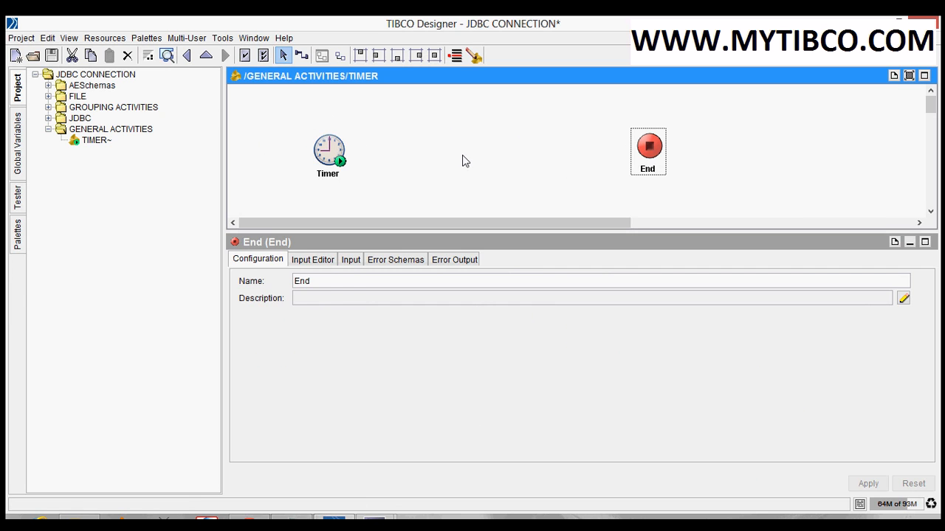
# Examine the Timer activity's Configuration, Misc, Output and Error Output settings
pyautogui.click(373, 166)
pyautogui.click(337, 162)
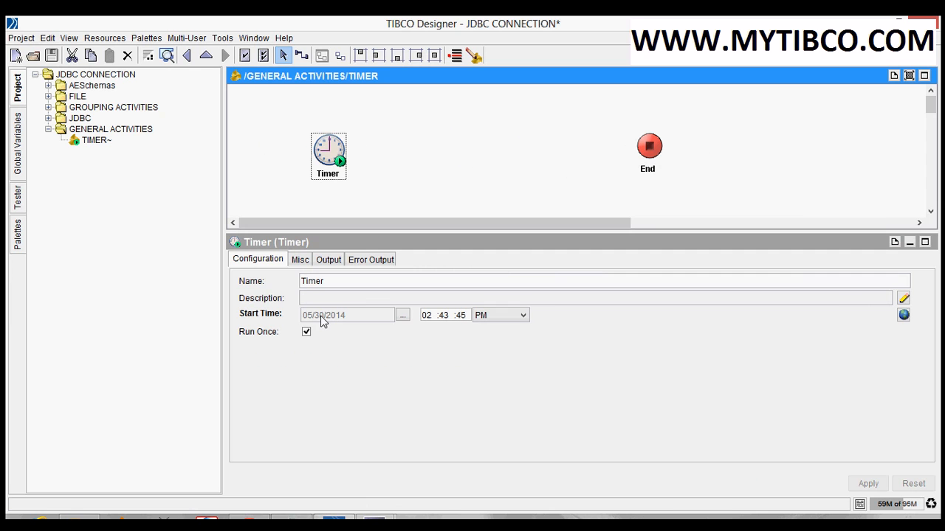
pyautogui.click(273, 262)
pyautogui.click(293, 259)
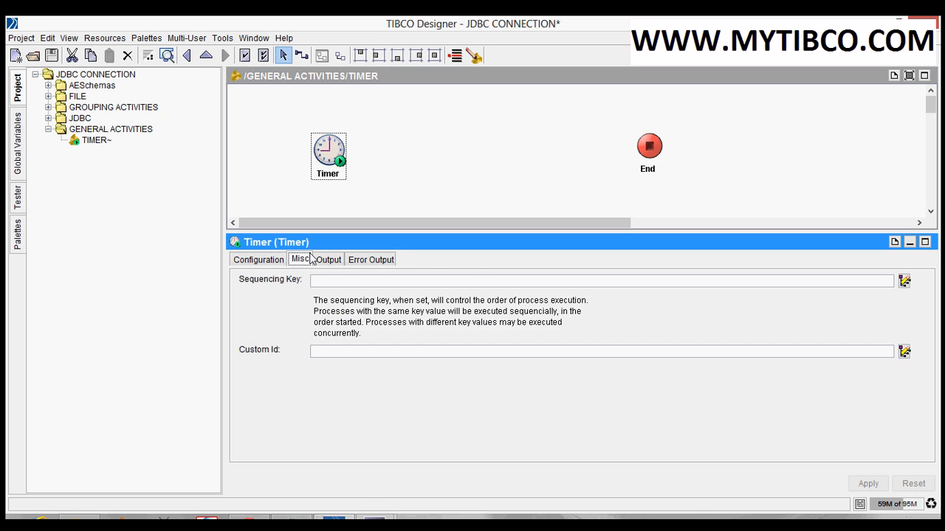
pyautogui.click(329, 260)
pyautogui.click(377, 261)
pyautogui.click(267, 266)
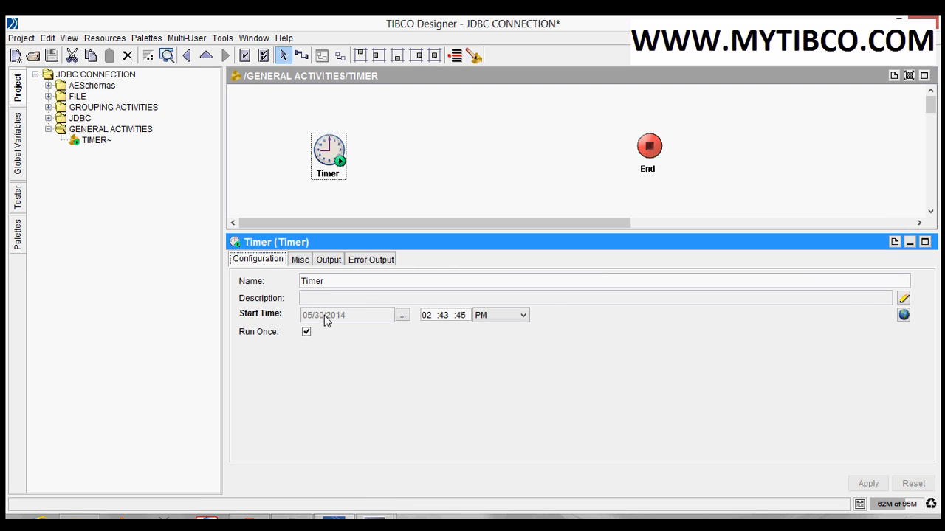
# Pick 30 May 2014 as the Timer activity's start date
pyautogui.click(402, 316)
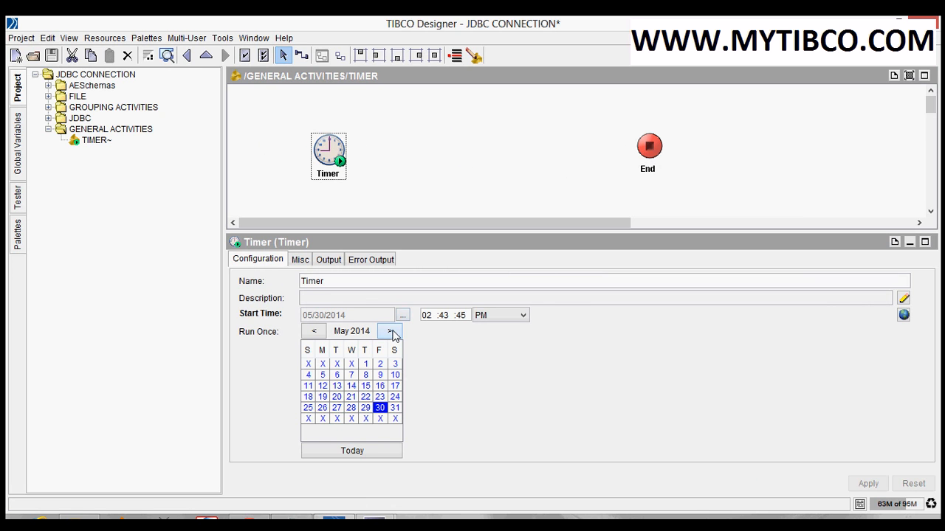
pyautogui.click(390, 332)
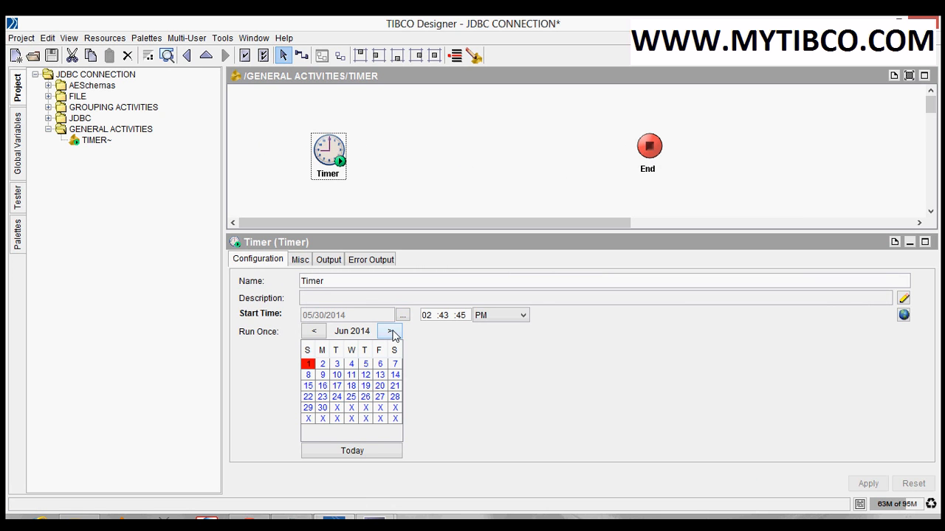
pyautogui.click(314, 333)
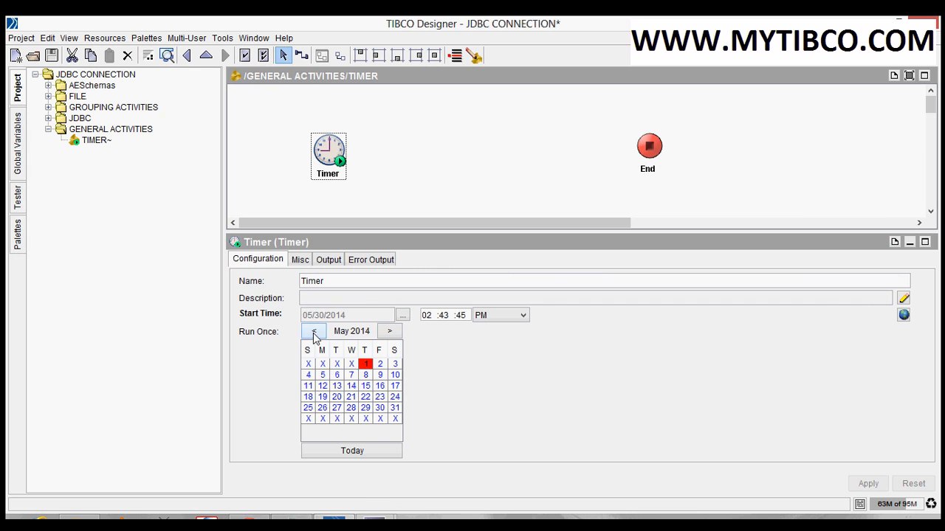
pyautogui.click(383, 408)
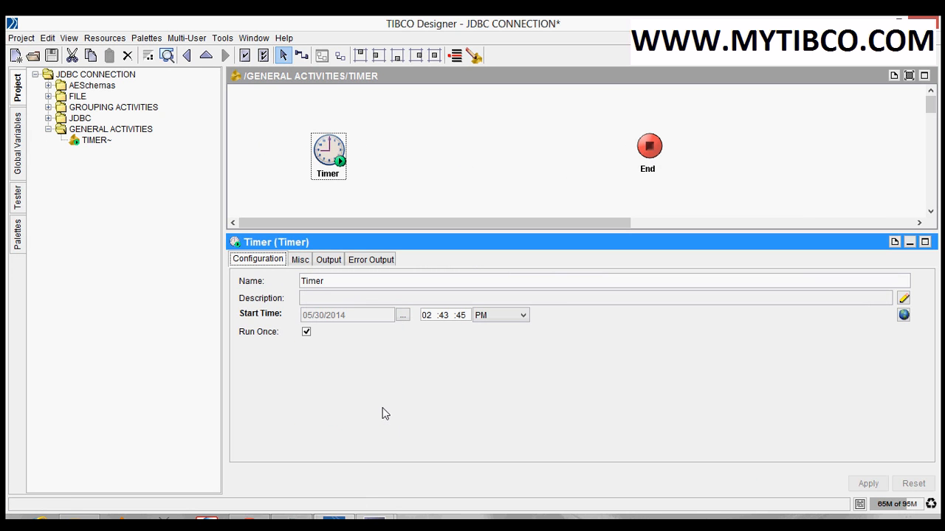
# Set the minutes of the Timer's start time to 47 and apply the change
pyautogui.click(447, 316)
pyautogui.write('24')
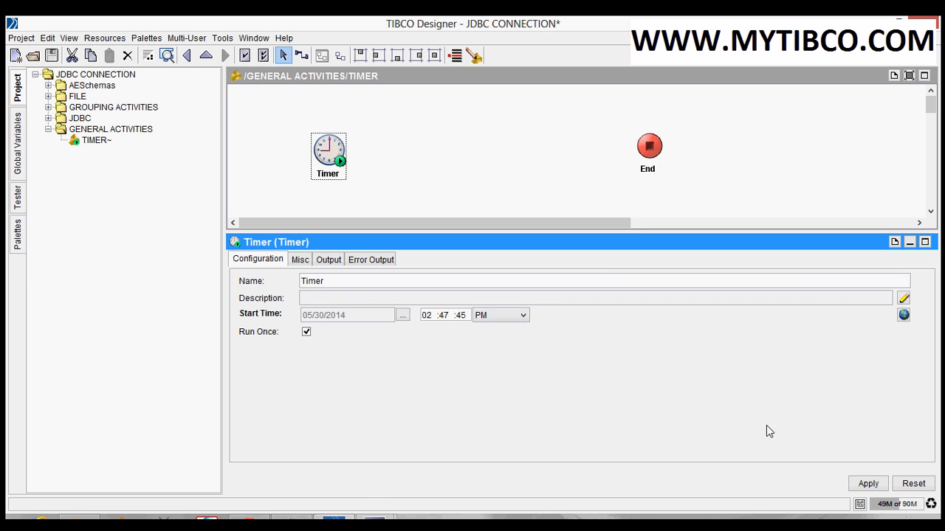
pyautogui.click(856, 485)
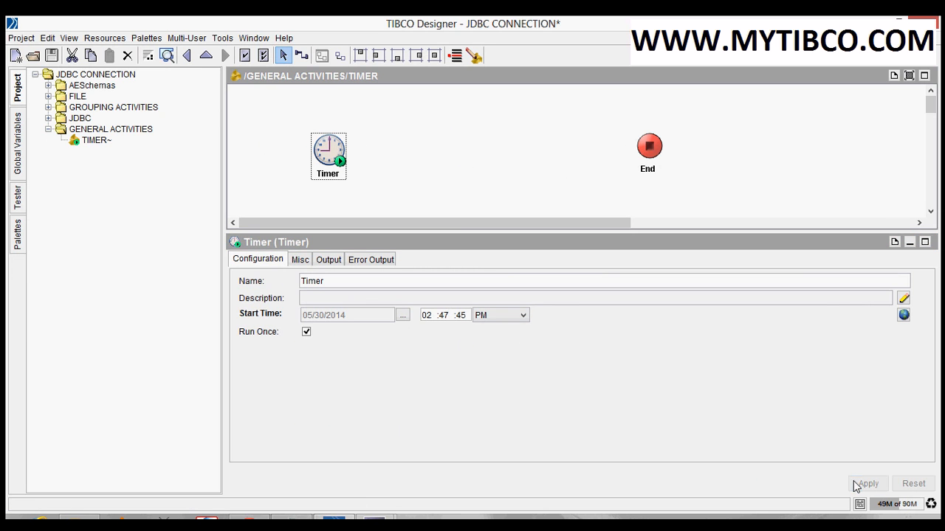
# Draw a transition from the Timer activity to the End activity and adjust their placement
pyautogui.click(386, 176)
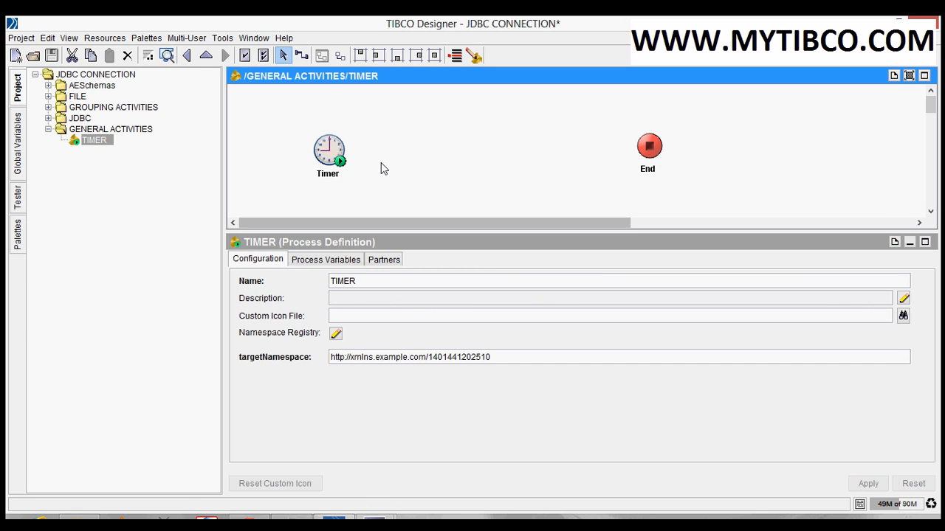
pyautogui.click(301, 55)
pyautogui.moveTo(340, 152); pyautogui.dragTo(623, 155)
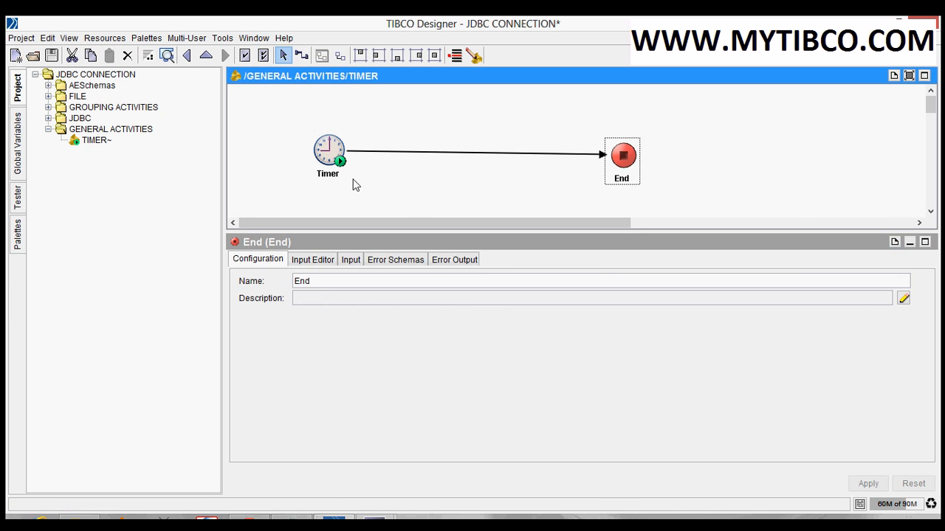
pyautogui.click(353, 184)
pyautogui.click(329, 152)
pyautogui.click(394, 186)
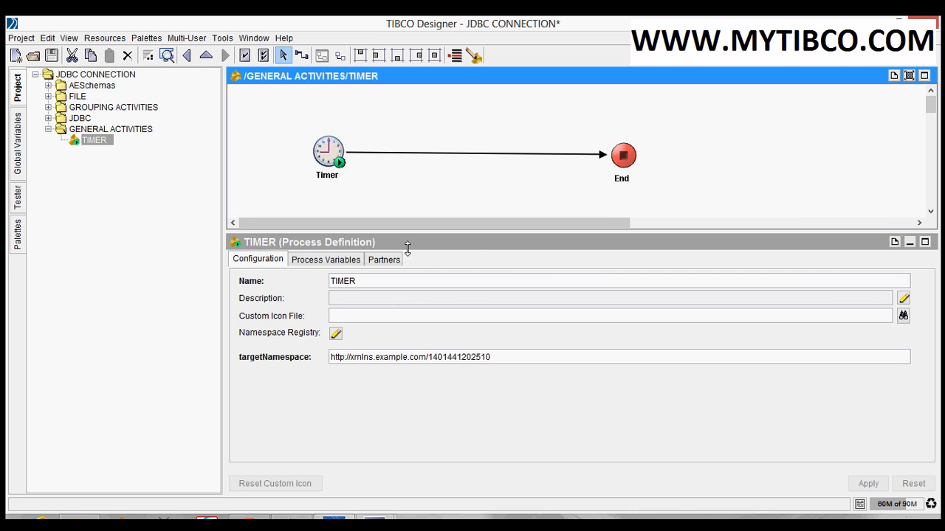
# Turn off Run Once for the Timer activity and try out a time interval of 10
pyautogui.click(319, 167)
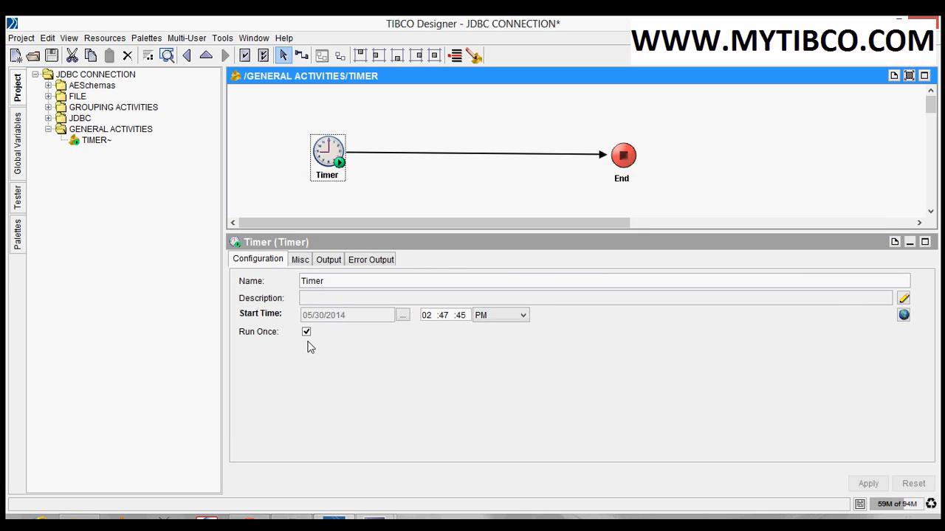
pyautogui.click(306, 333)
pyautogui.click(307, 333)
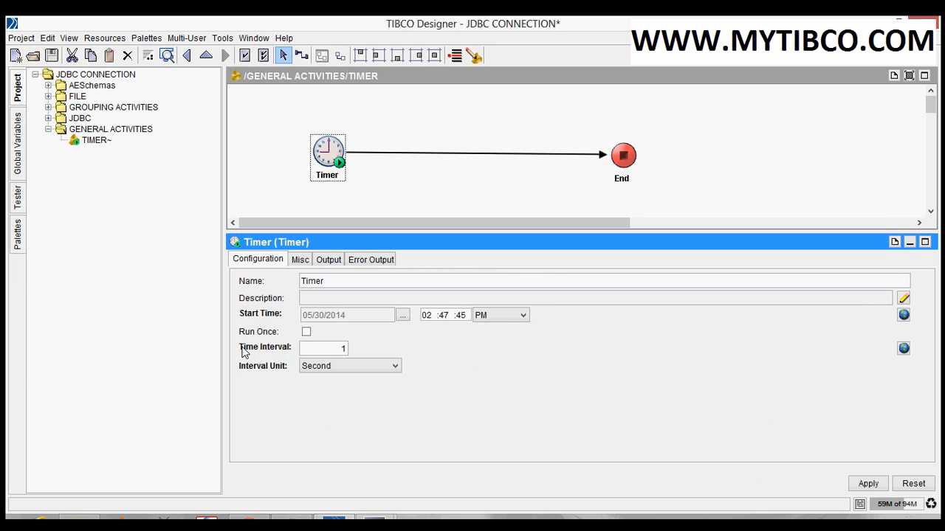
pyautogui.moveTo(338, 347); pyautogui.dragTo(357, 351)
pyautogui.click(345, 347)
pyautogui.doubleClick(344, 347)
pyautogui.press('BackSpace')
pyautogui.write('10')
pyautogui.press('BackSpace')
# Review the available interval units, keep Second, and enable Run Once again for the Timer
pyautogui.click(323, 373)
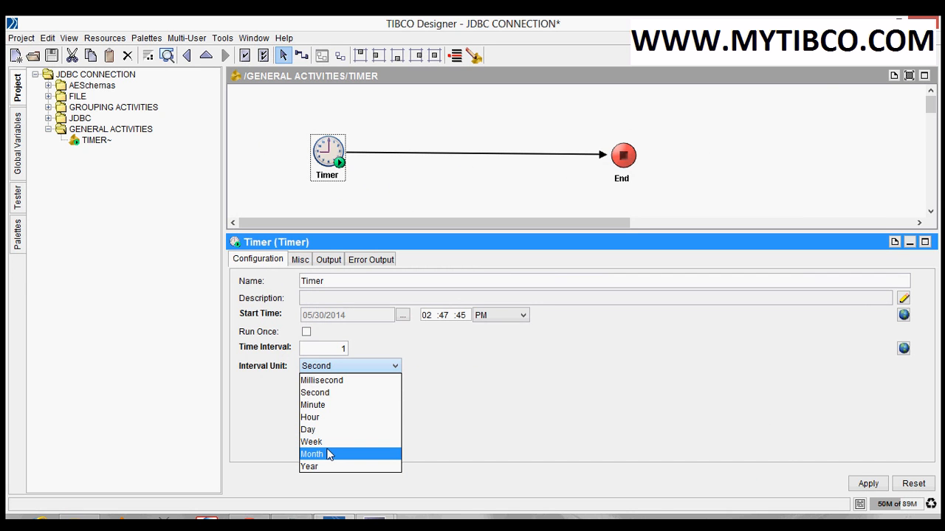
pyautogui.click(361, 367)
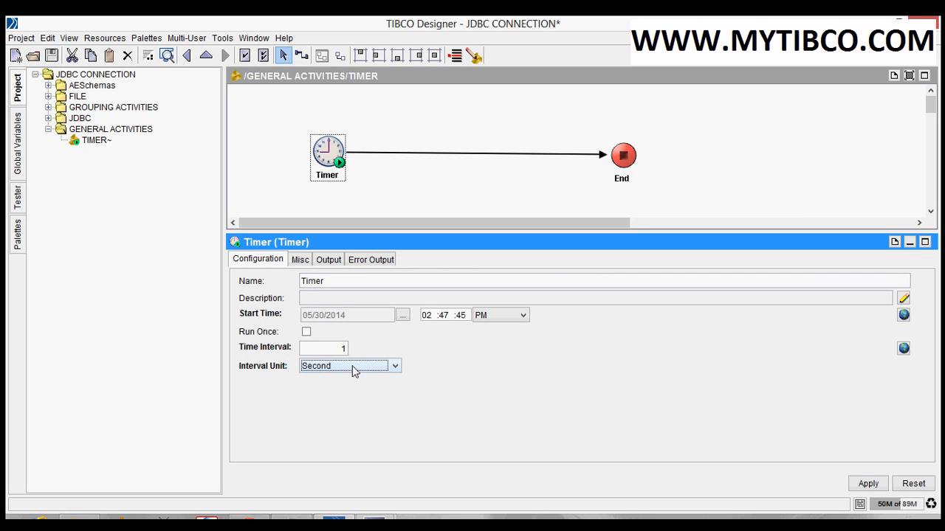
pyautogui.click(307, 333)
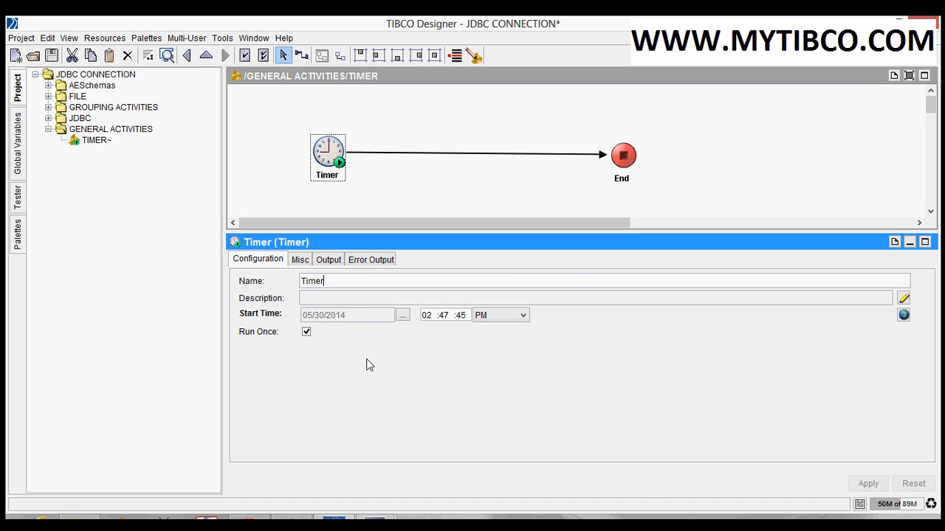
# Set the minutes of the Timer's start time to 48 and apply the change
pyautogui.click(445, 315)
pyautogui.write('48')
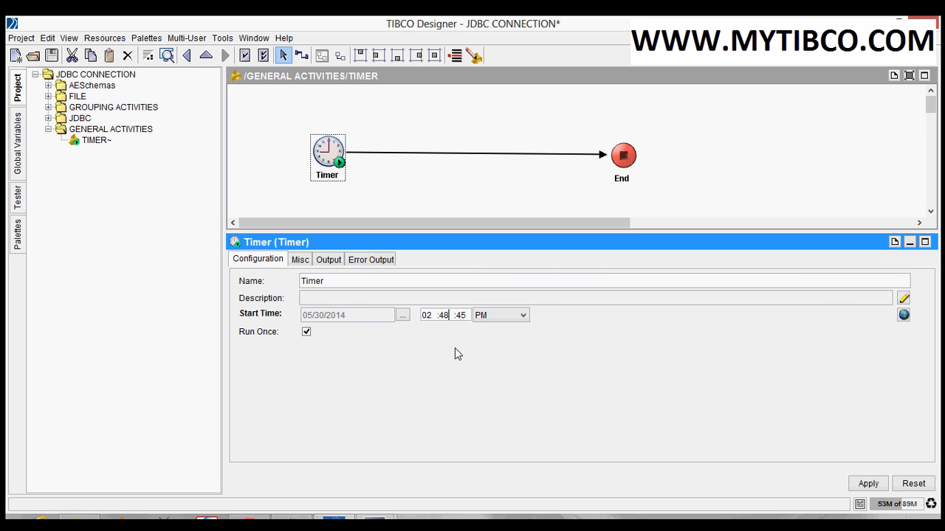
pyautogui.click(868, 484)
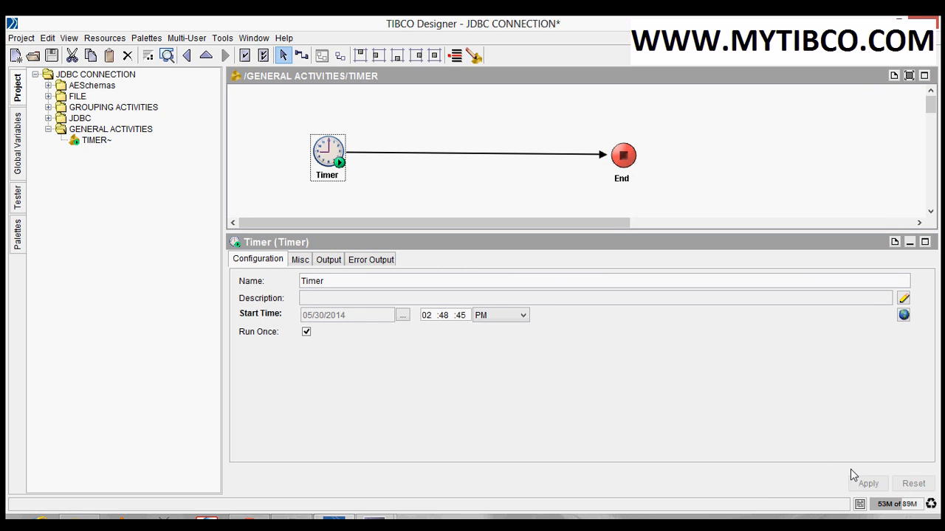
# Open the tester and load and start the current TIMER process
pyautogui.click(17, 198)
pyautogui.click(39, 99)
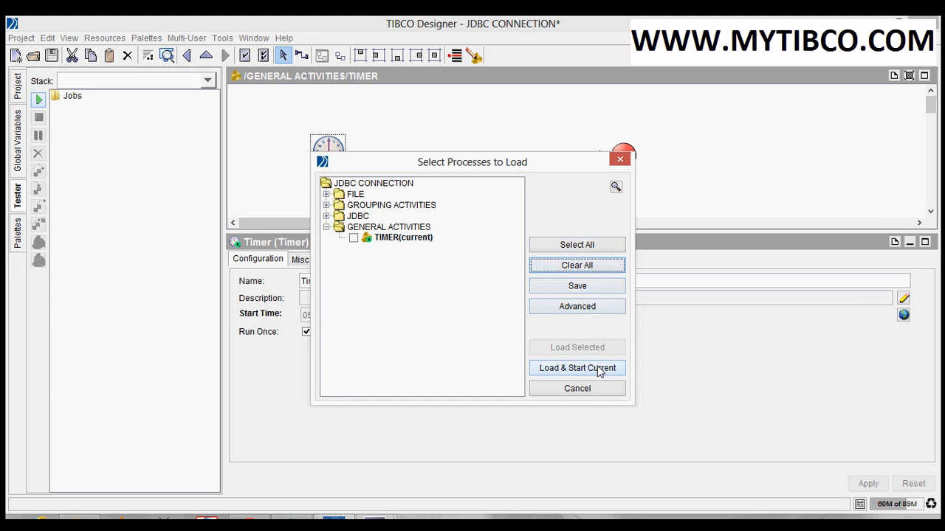
pyautogui.click(605, 369)
pyautogui.click(452, 294)
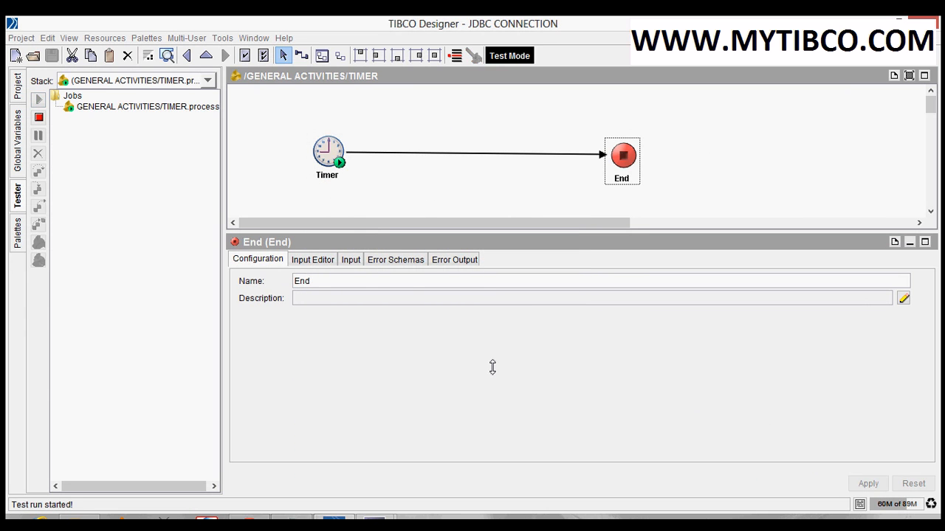
# Examine the running TIMER process and the start time settings of its Timer activity during the test
pyautogui.click(139, 109)
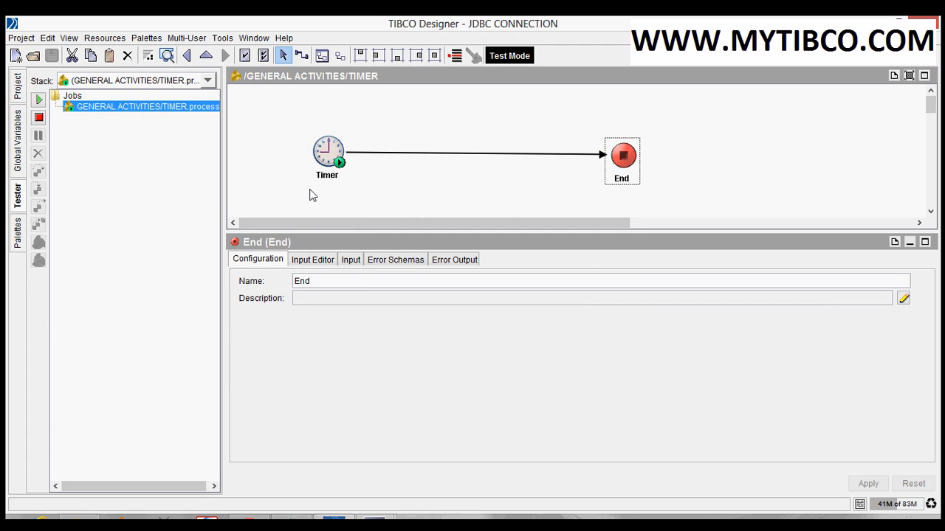
pyautogui.click(331, 167)
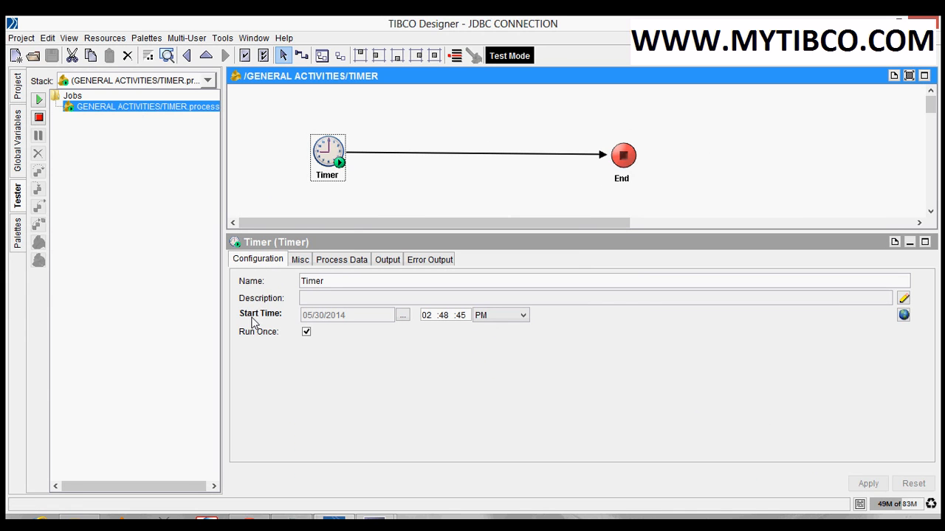
pyautogui.doubleClick(462, 316)
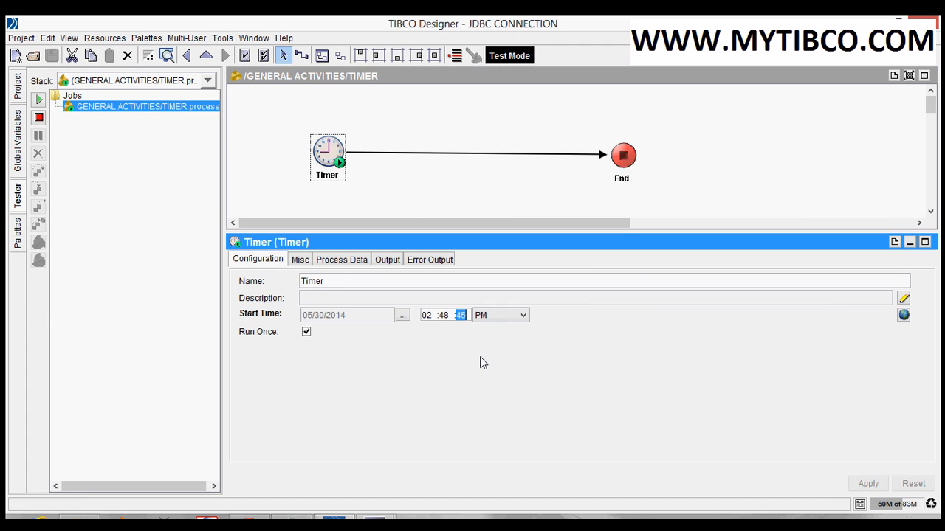
pyautogui.click(488, 195)
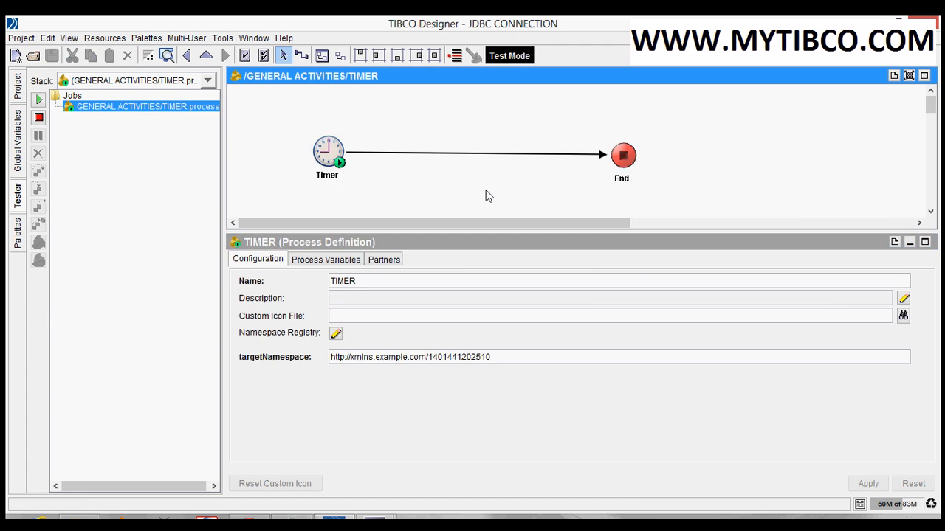
pyautogui.click(338, 161)
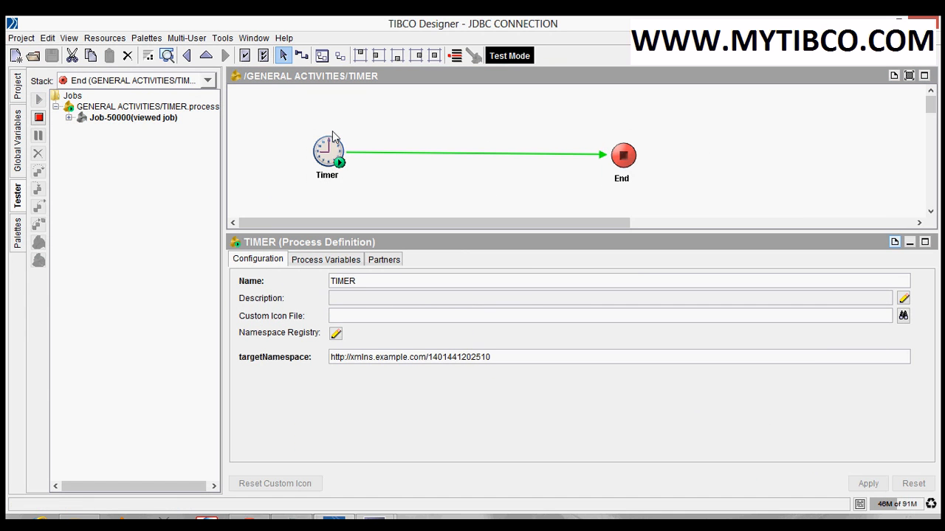
pyautogui.click(335, 153)
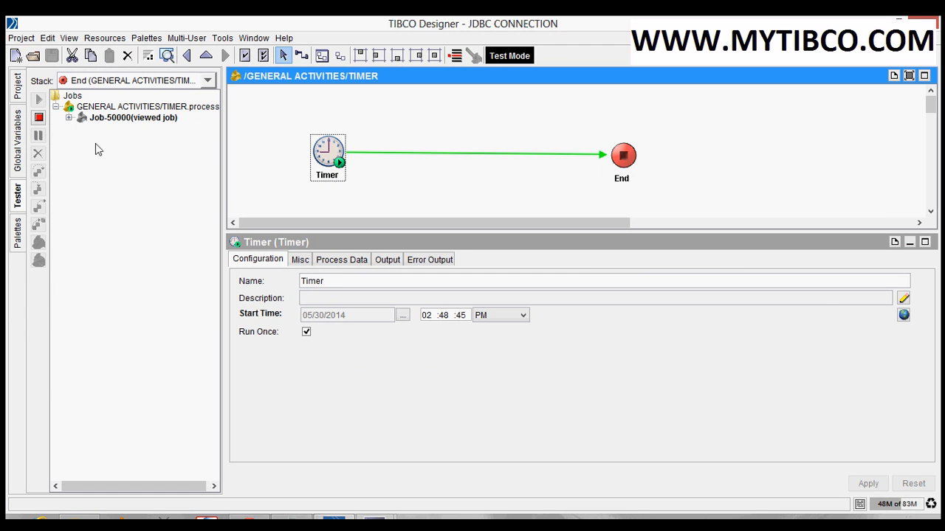
# Stop the test run, turn off Run Once for the Timer activity and apply the change
pyautogui.click(39, 118)
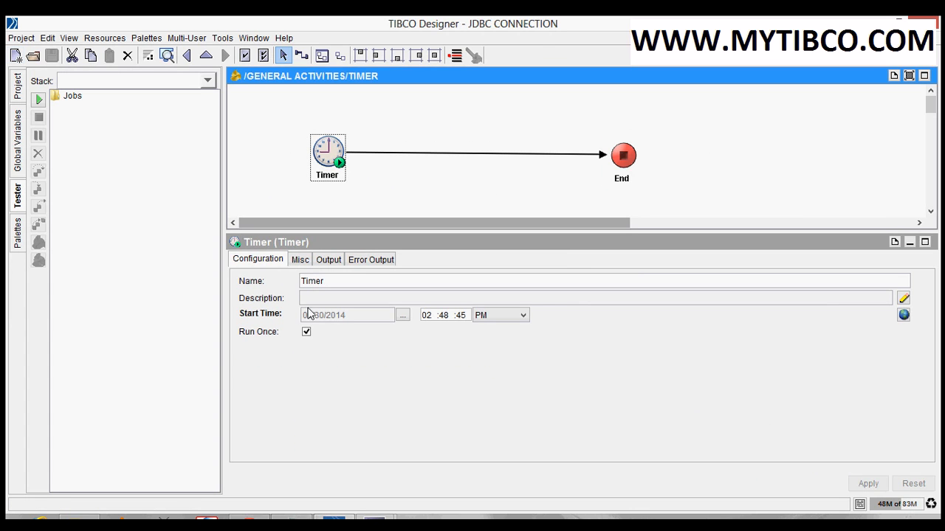
pyautogui.click(307, 333)
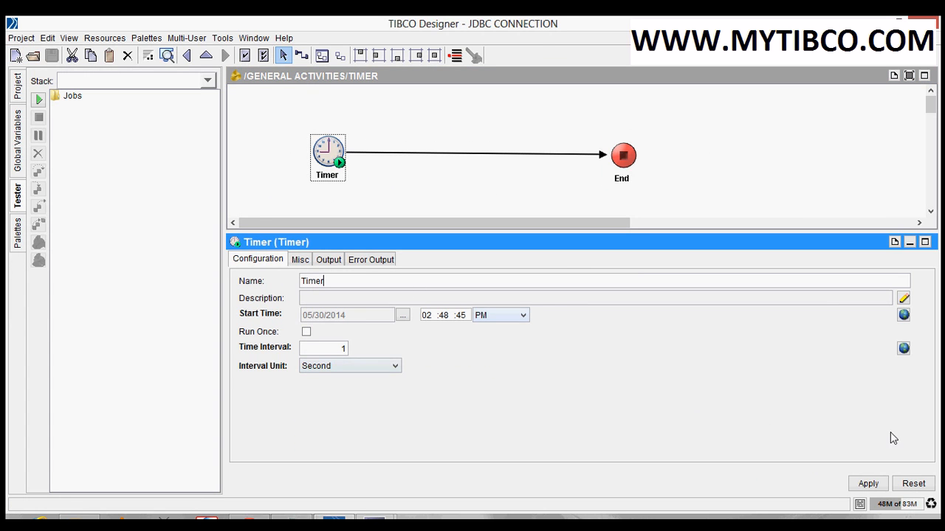
pyautogui.click(871, 481)
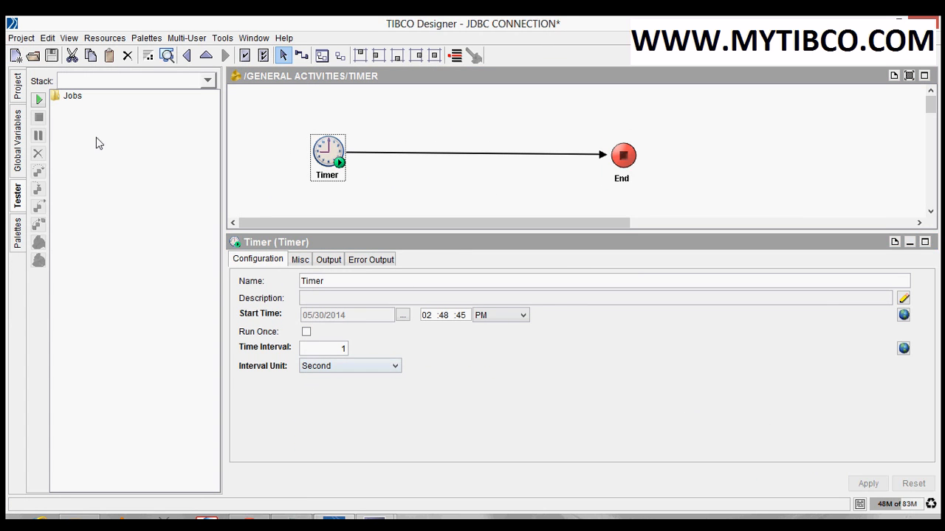
# Clear the process selection and load and start the current TIMER process for another test with repeated runs
pyautogui.click(35, 102)
pyautogui.click(559, 265)
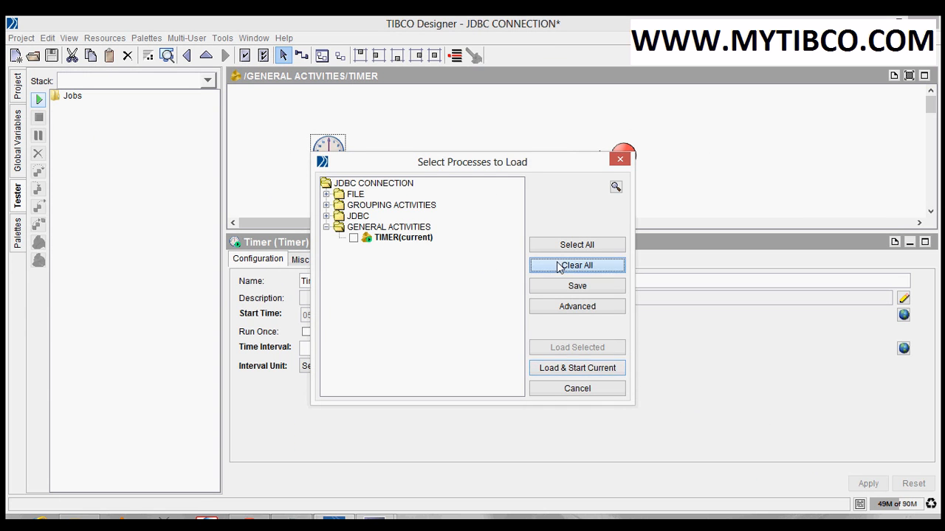
pyautogui.click(565, 368)
pyautogui.click(464, 296)
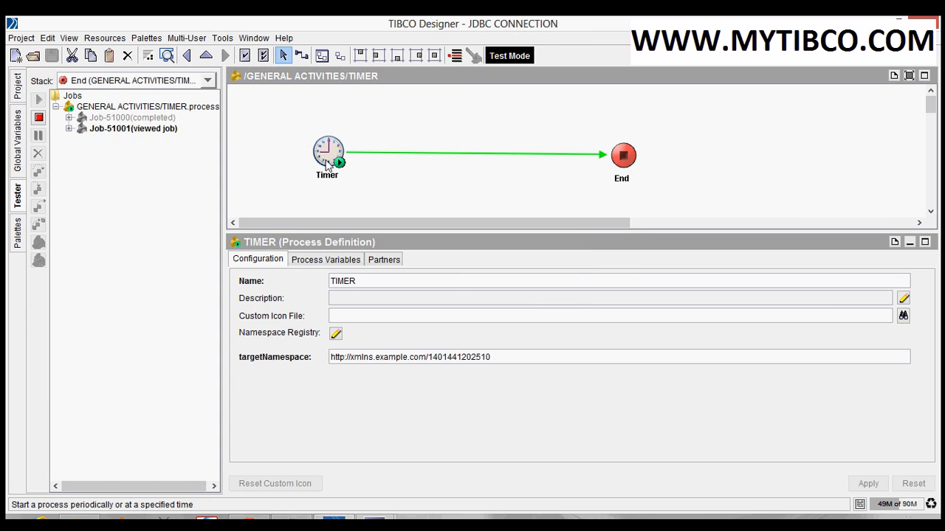
# View two of the jobs created by the repeating Timer, check the Timer's configuration, and stop the test run
pyautogui.click(137, 130)
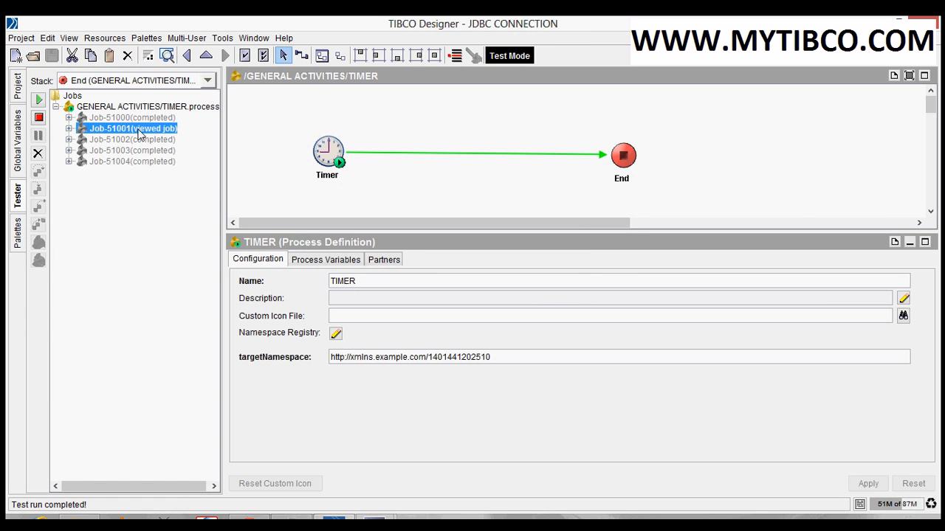
pyautogui.click(129, 183)
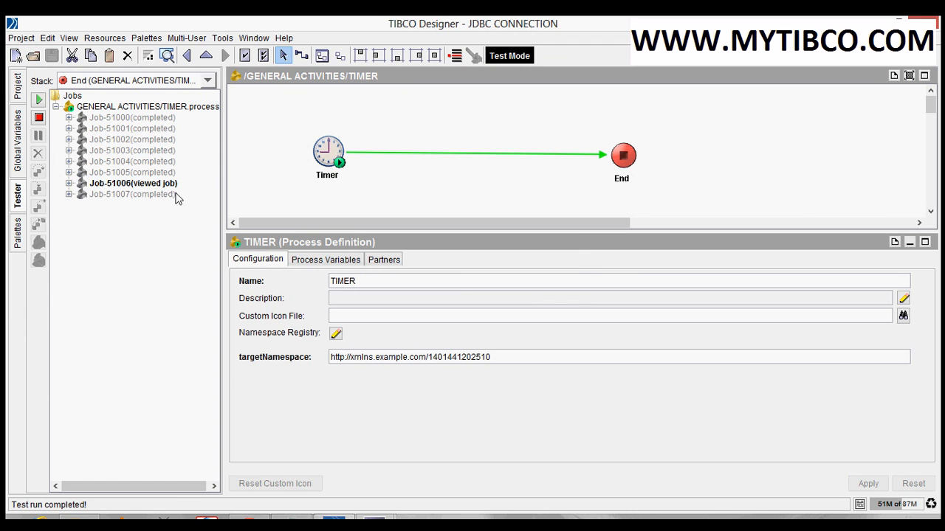
pyautogui.click(332, 154)
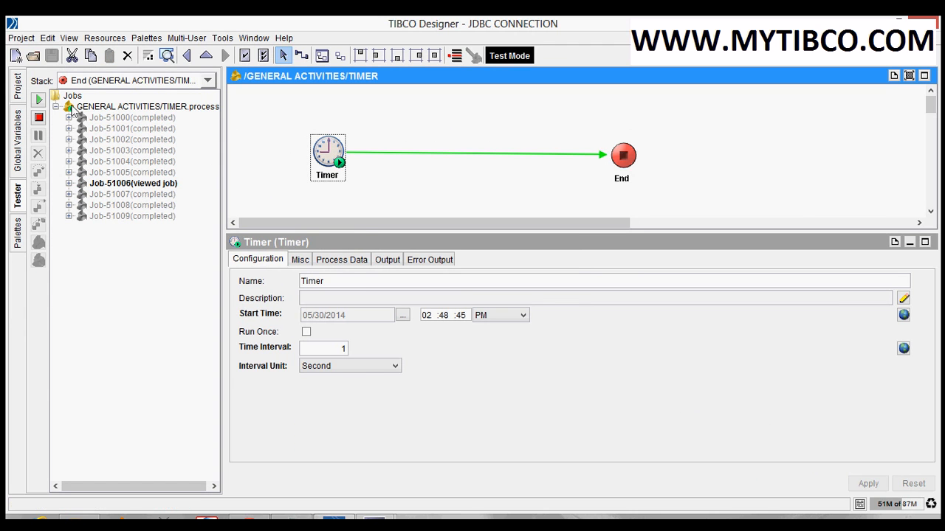
pyautogui.click(40, 119)
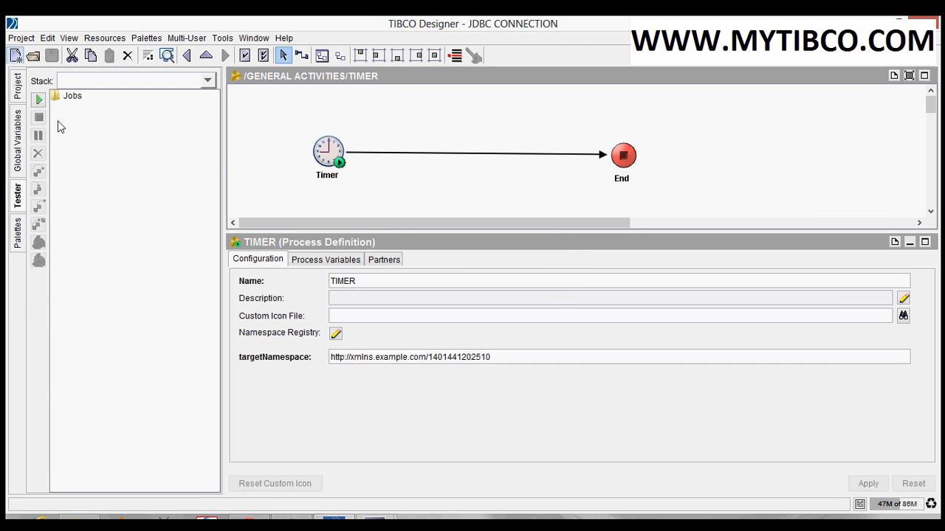
# Add a new string global variable named START_TIME to the project
pyautogui.click(322, 158)
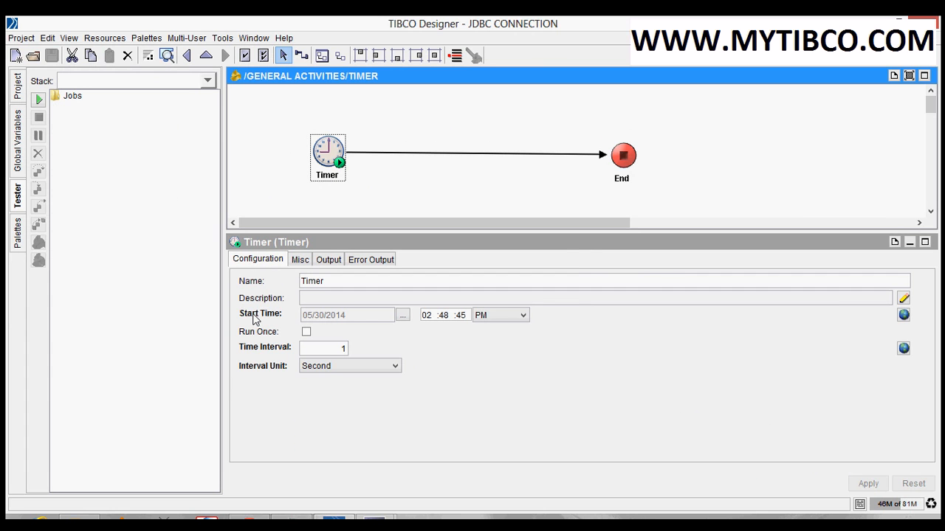
pyautogui.click(20, 151)
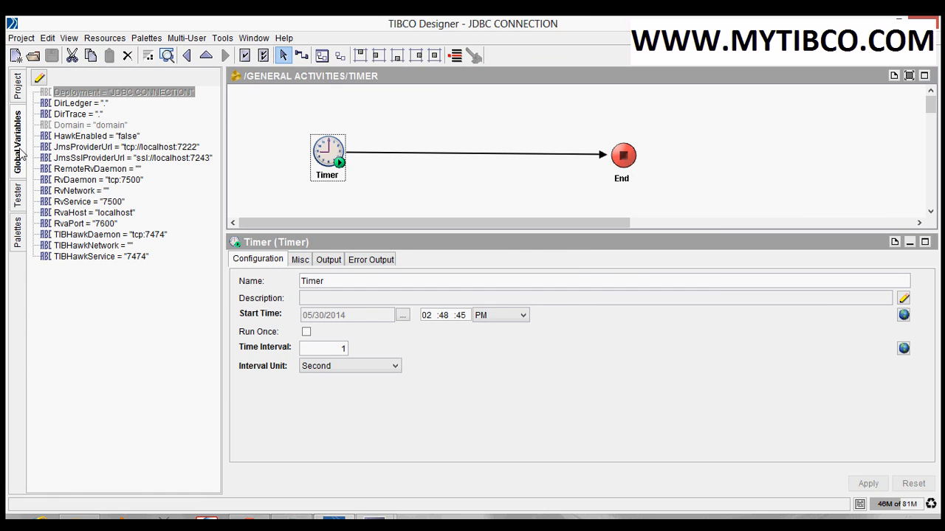
pyautogui.click(39, 77)
pyautogui.click(264, 438)
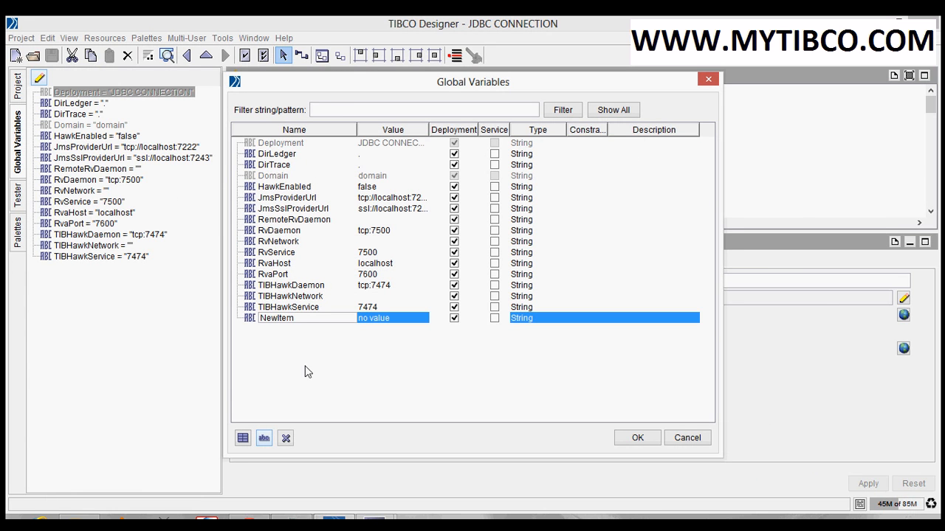
pyautogui.doubleClick(310, 319)
pyautogui.write('START_TIME')
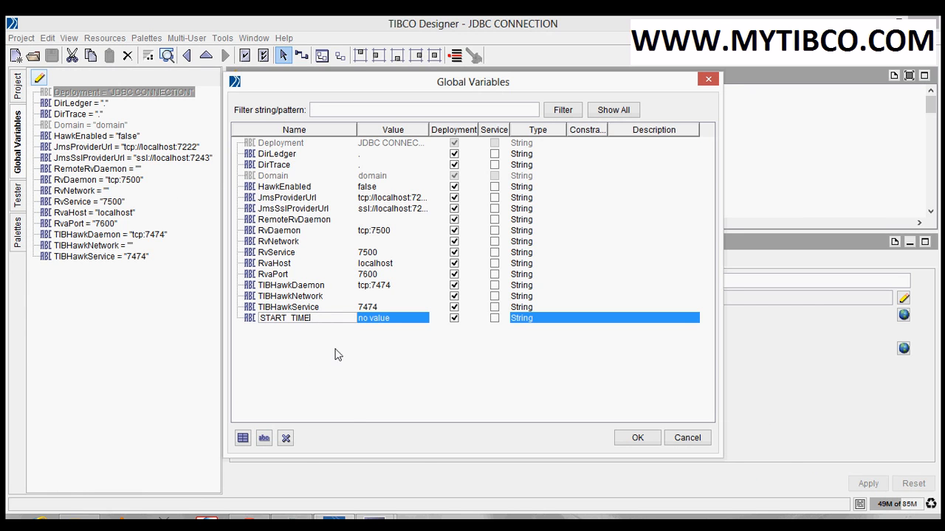
# Switch to Notepad, review the date format pattern, and copy the sample date "2014 Apr 28 20:35:11 EST"
pyautogui.moveTo(337, 517)
pyautogui.click(310, 464)
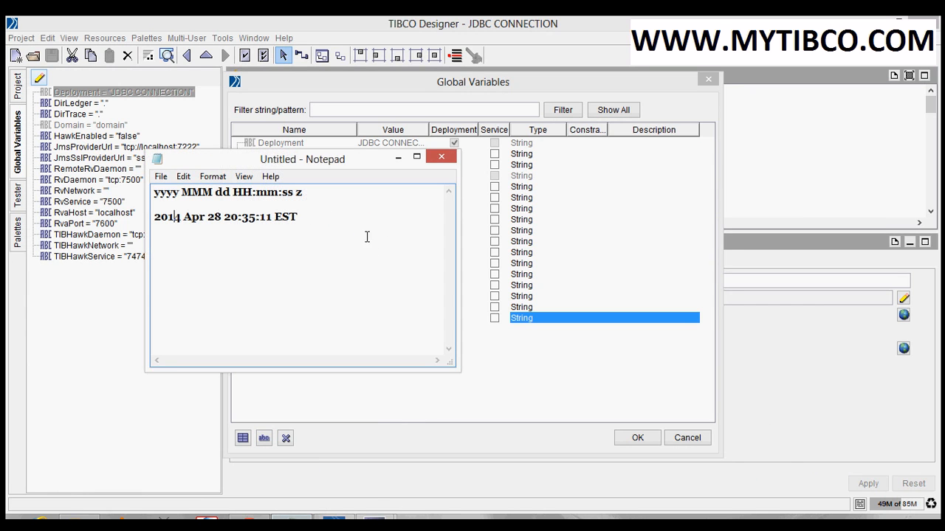
pyautogui.moveTo(313, 193); pyautogui.dragTo(155, 192)
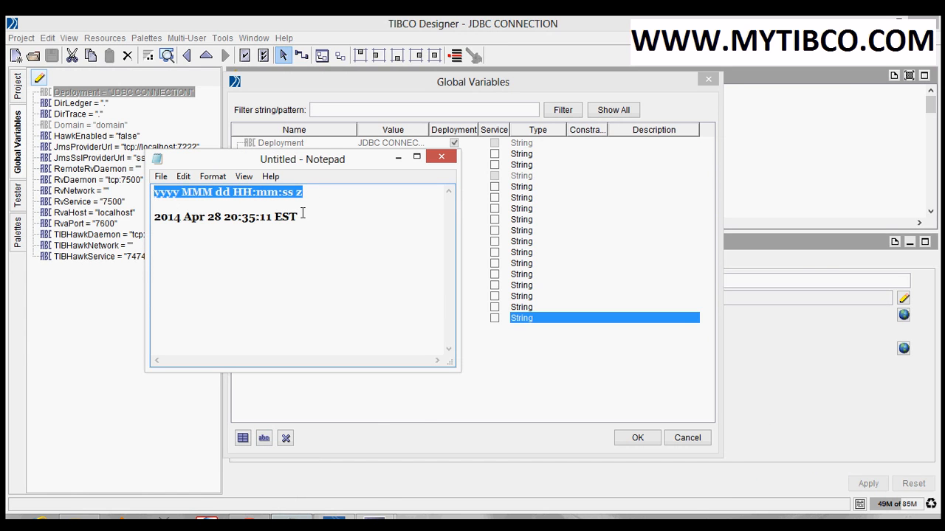
pyautogui.moveTo(301, 216); pyautogui.dragTo(155, 218)
pyautogui.hotkey('ctrl', 'c')
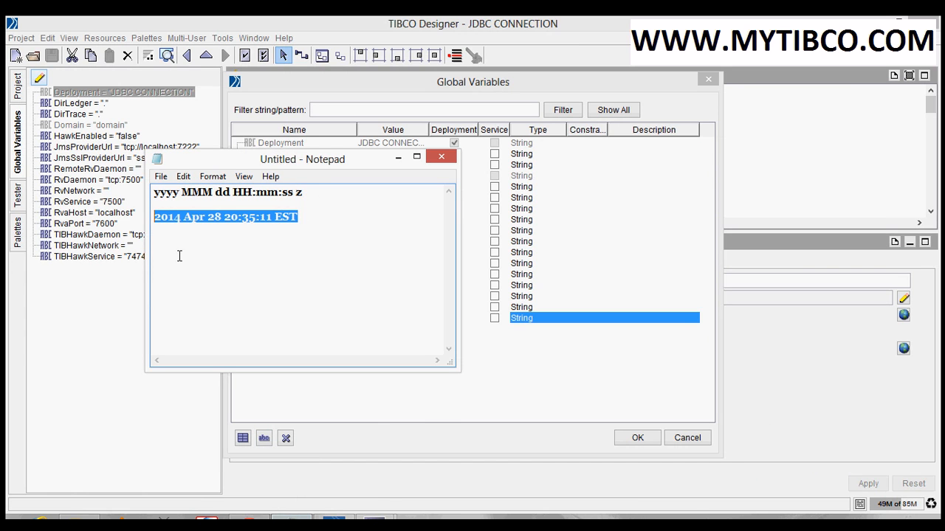
pyautogui.click(398, 157)
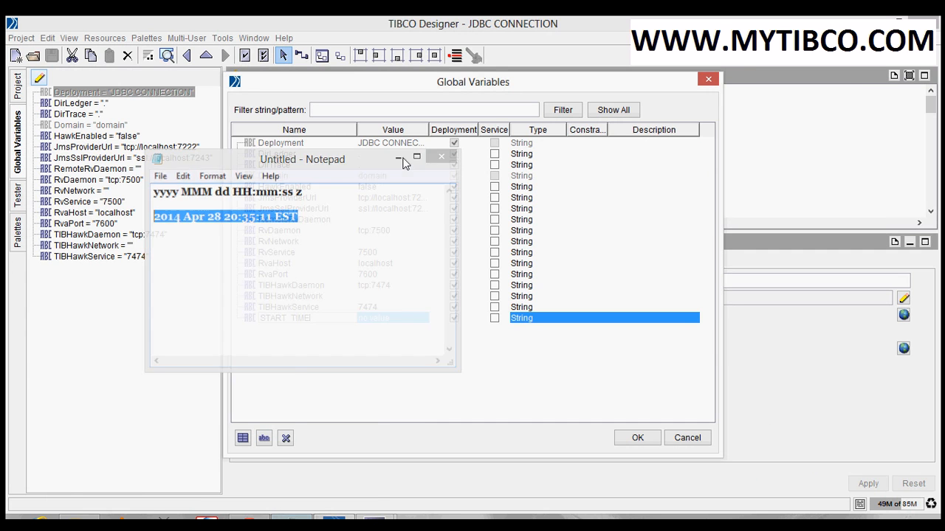
# Set the START_TIME variable's value to "2014 Apr 28 20:35:11 EST" and save the global variables
pyautogui.click(378, 325)
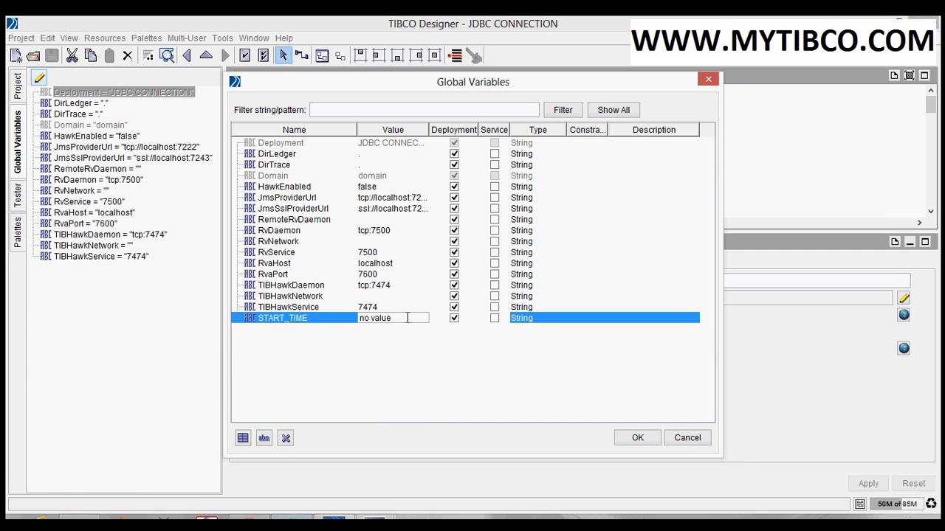
pyautogui.hotkey('ctrl', 'v')
pyautogui.click(627, 439)
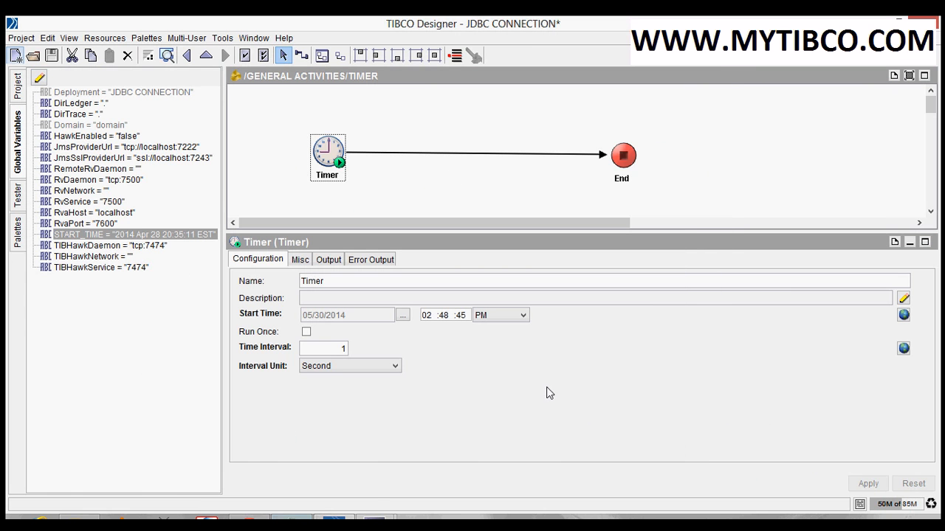
# Replace the Timer's start time with the global variable reference %%START_TIME%% and apply the change
pyautogui.click(903, 316)
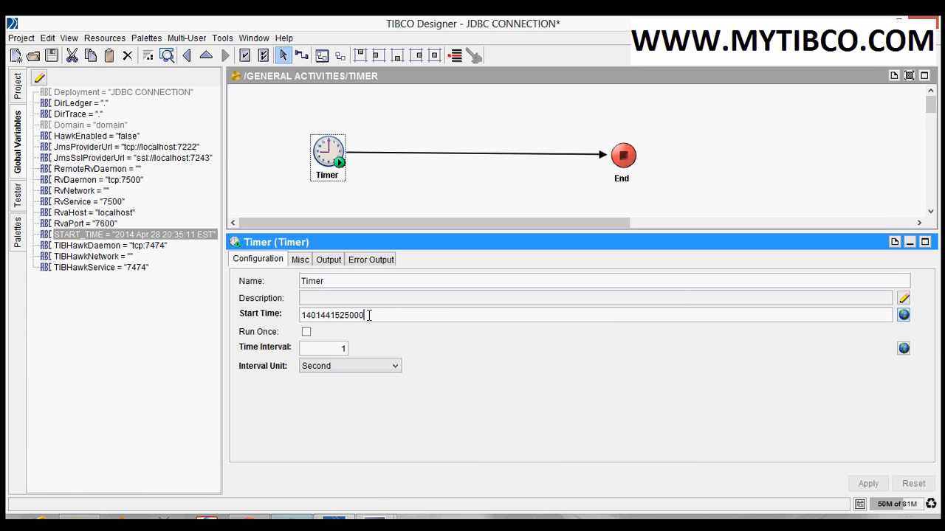
pyautogui.moveTo(371, 315); pyautogui.dragTo(302, 316)
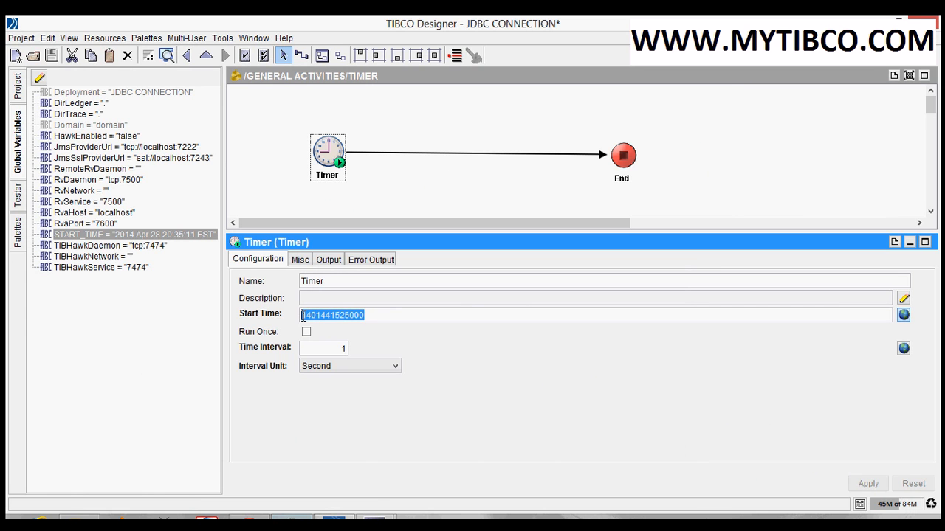
pyautogui.press('Delete')
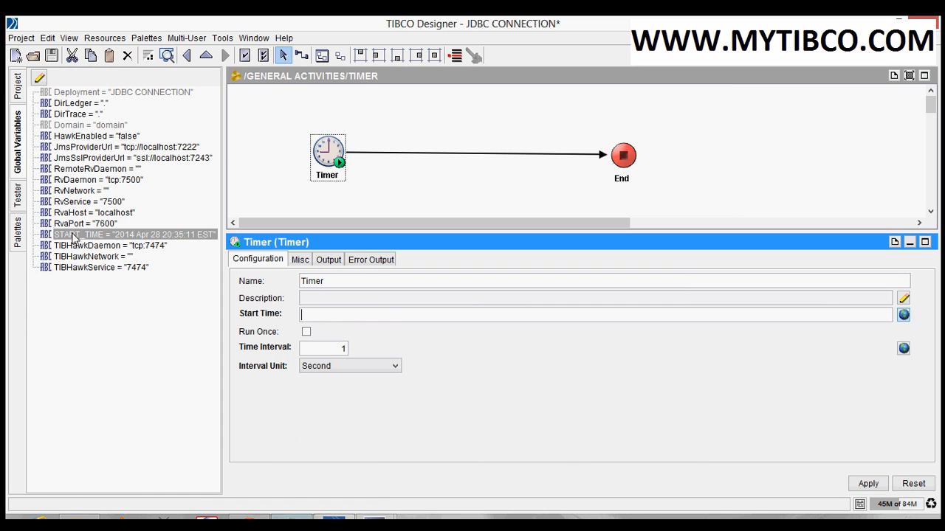
pyautogui.moveTo(76, 238); pyautogui.dragTo(316, 316)
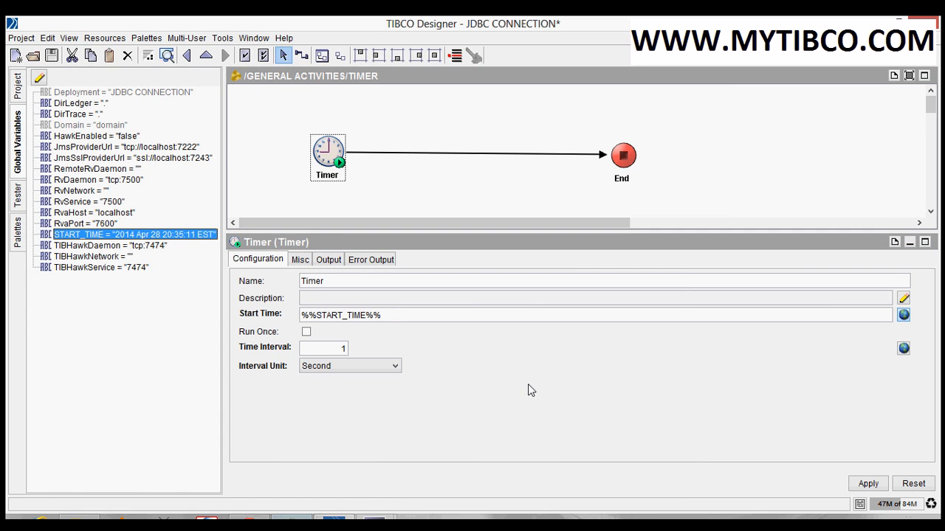
pyautogui.click(868, 484)
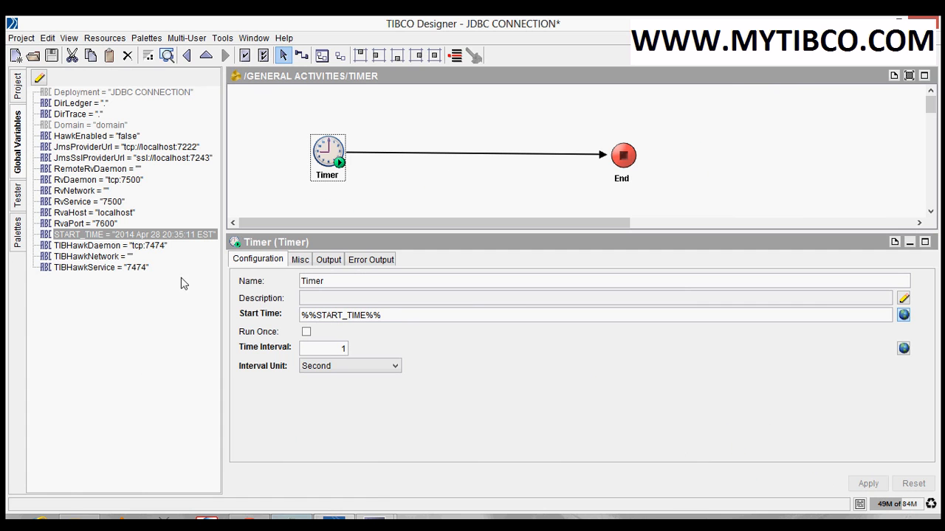
# Enable Run Once for the Timer and switch its start time from the global variable back to date and time entry, discarding the reference
pyautogui.click(341, 207)
pyautogui.click(330, 171)
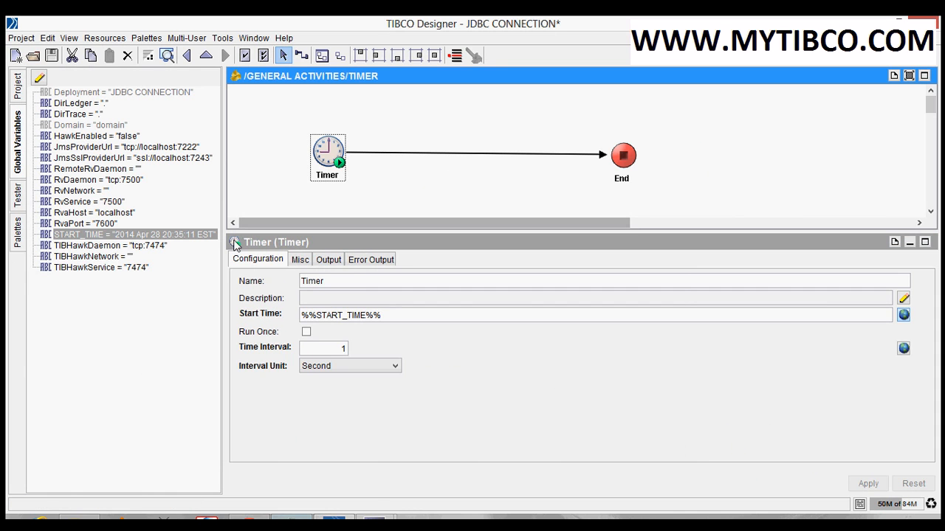
pyautogui.click(307, 331)
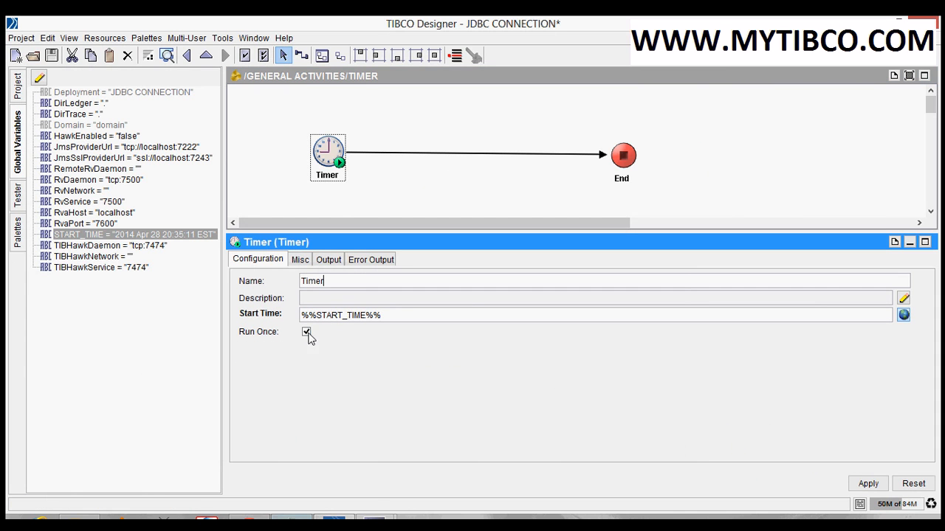
pyautogui.click(390, 313)
pyautogui.moveTo(390, 313); pyautogui.dragTo(300, 315)
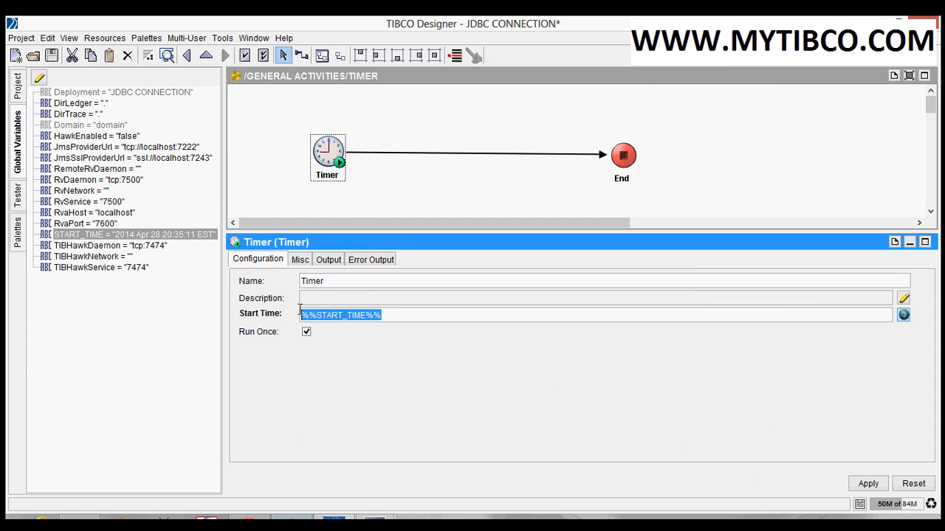
pyautogui.click(903, 315)
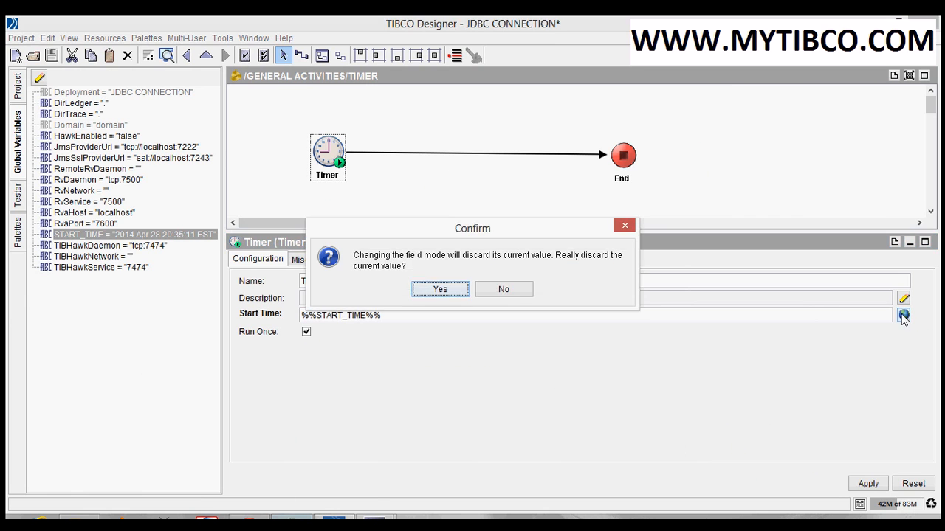
pyautogui.click(439, 289)
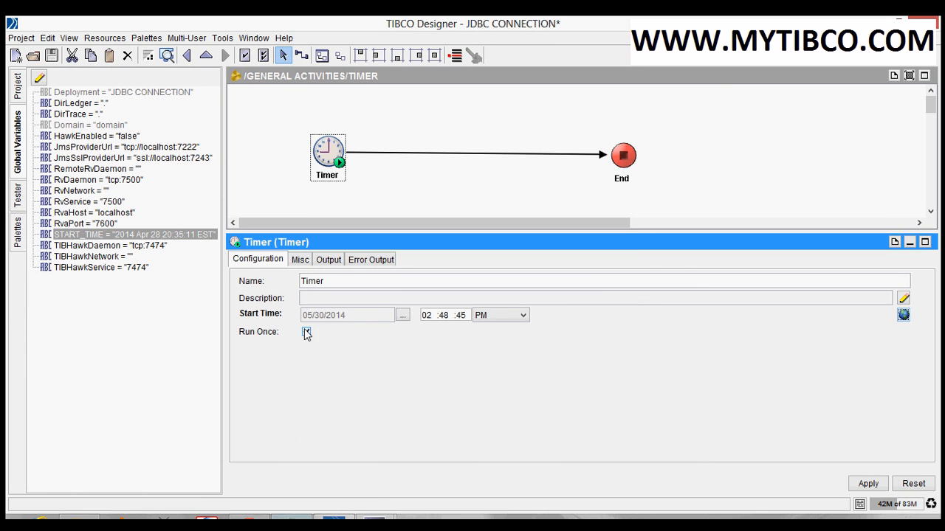
# Examine the Timer's sequencing key and custom ID settings and the Now, Hour, Minute and Second fields of its output schema
pyautogui.click(302, 263)
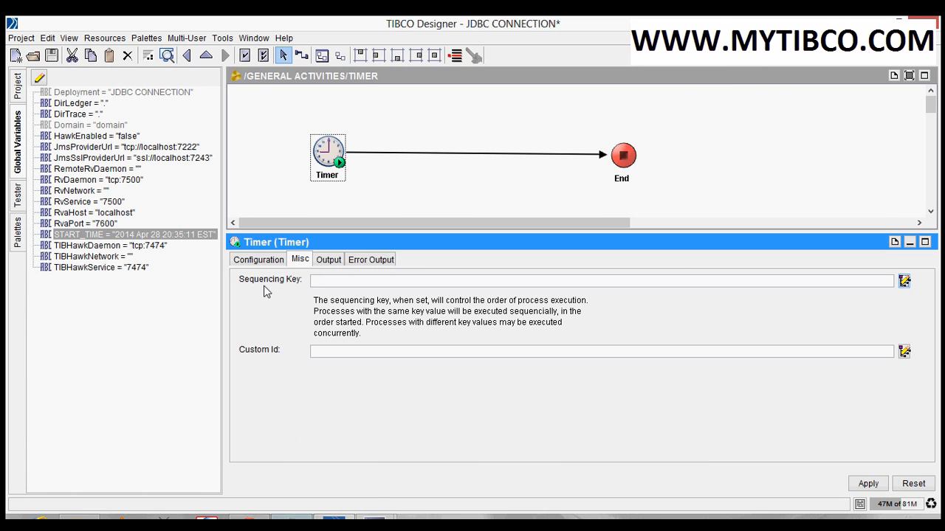
pyautogui.click(320, 278)
pyautogui.click(321, 352)
pyautogui.click(327, 261)
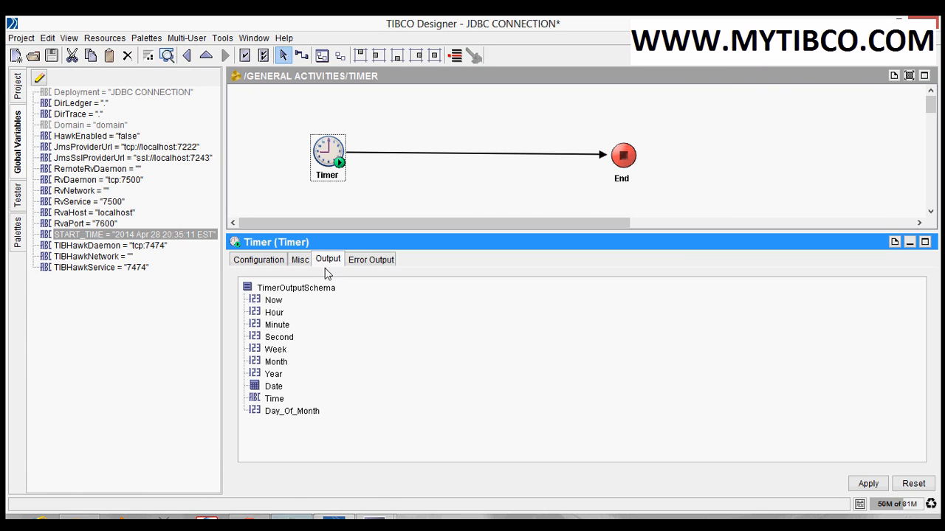
pyautogui.click(273, 299)
pyautogui.click(276, 313)
pyautogui.click(278, 325)
pyautogui.click(279, 337)
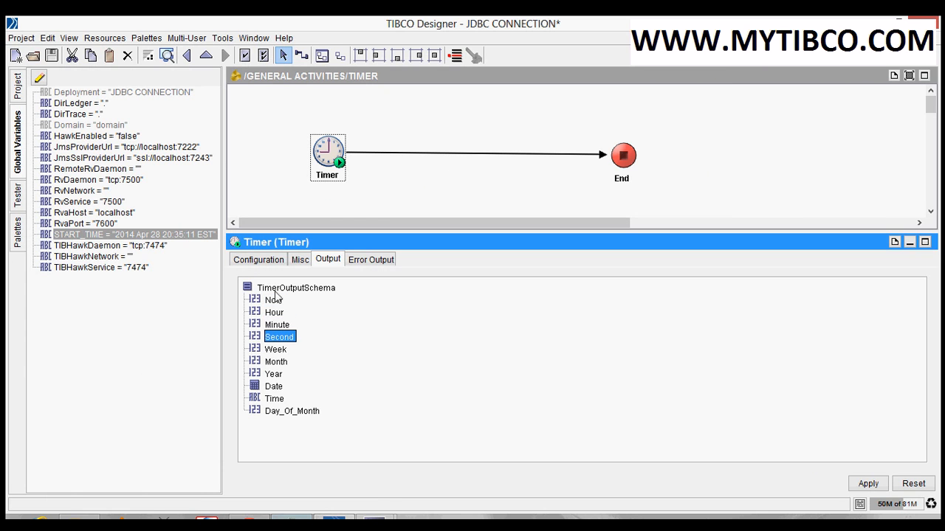
# Apply the unsaved changes to the Timer's configuration and reselect the activity
pyautogui.click(270, 261)
pyautogui.click(288, 207)
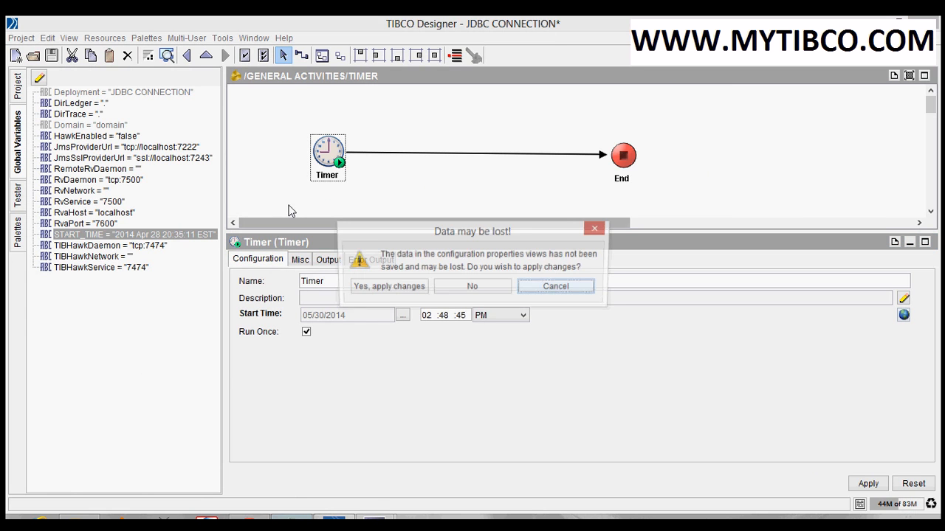
pyautogui.click(379, 289)
pyautogui.click(325, 167)
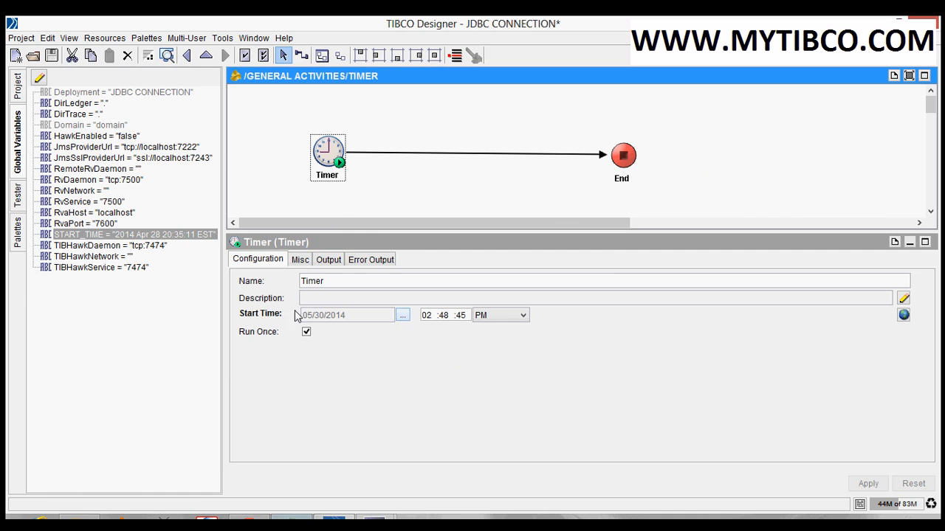
# Clear the process selection in the tester and load and start the current TIMER process, saving the project for debugging
pyautogui.click(19, 196)
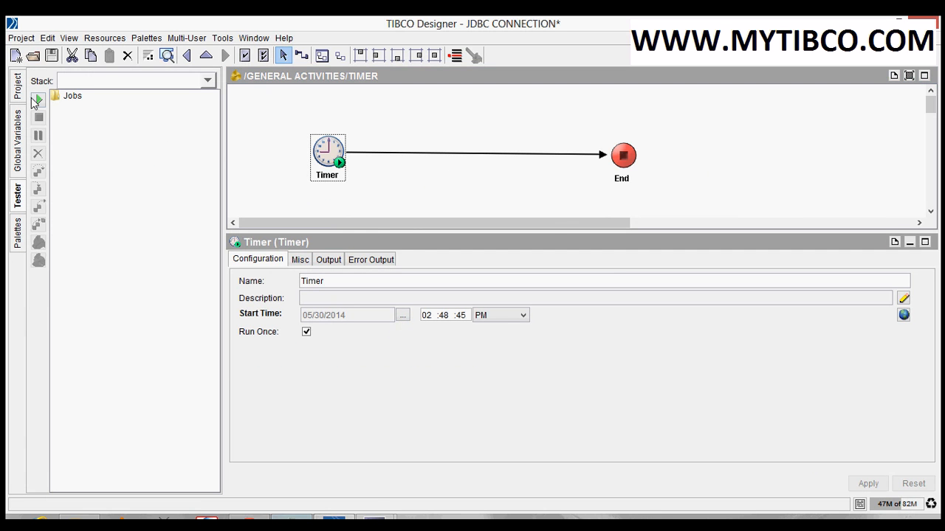
pyautogui.click(398, 198)
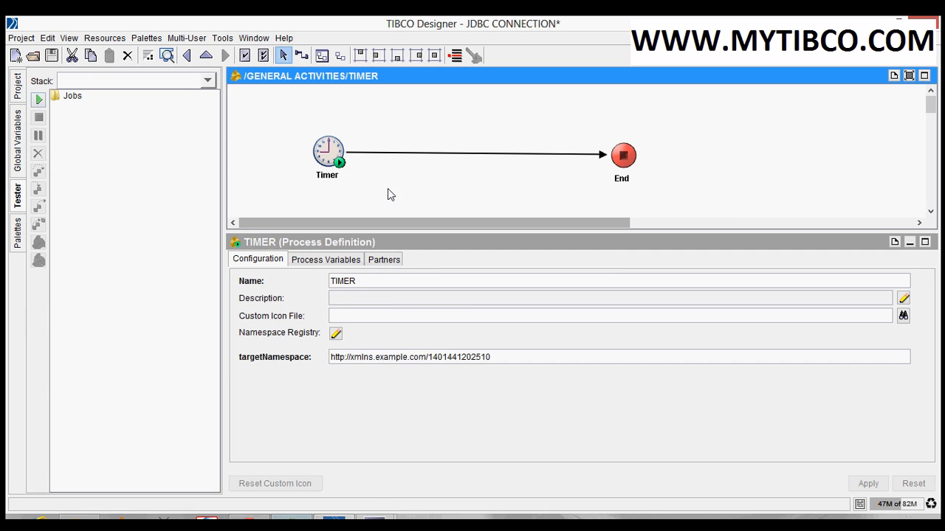
pyautogui.click(329, 158)
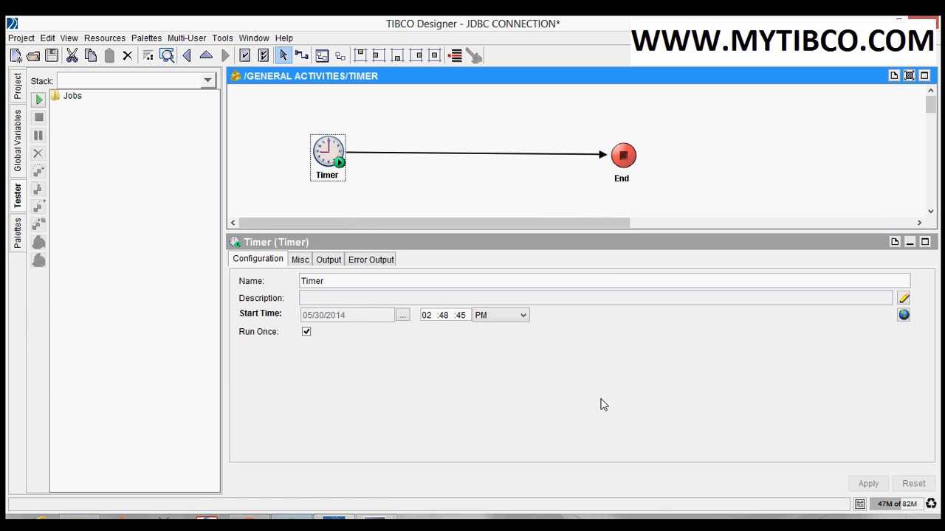
pyautogui.doubleClick(427, 316)
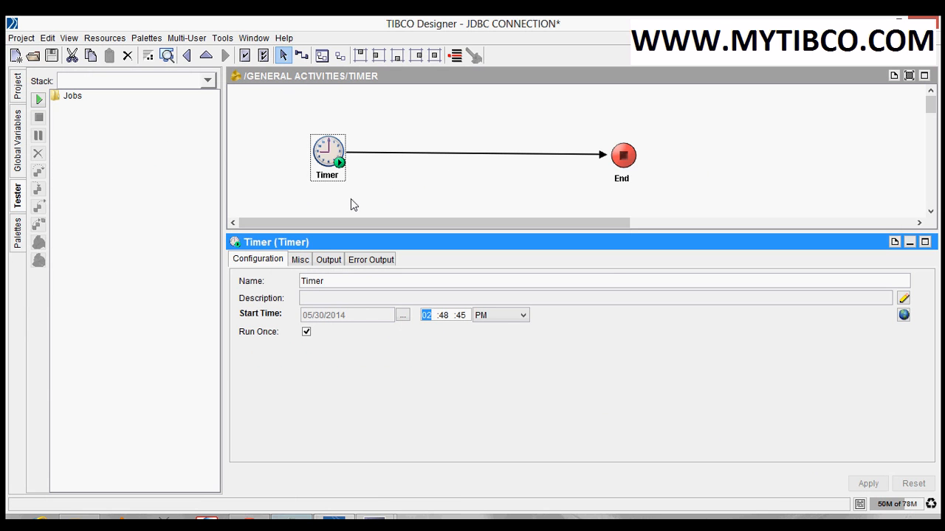
pyautogui.click(39, 100)
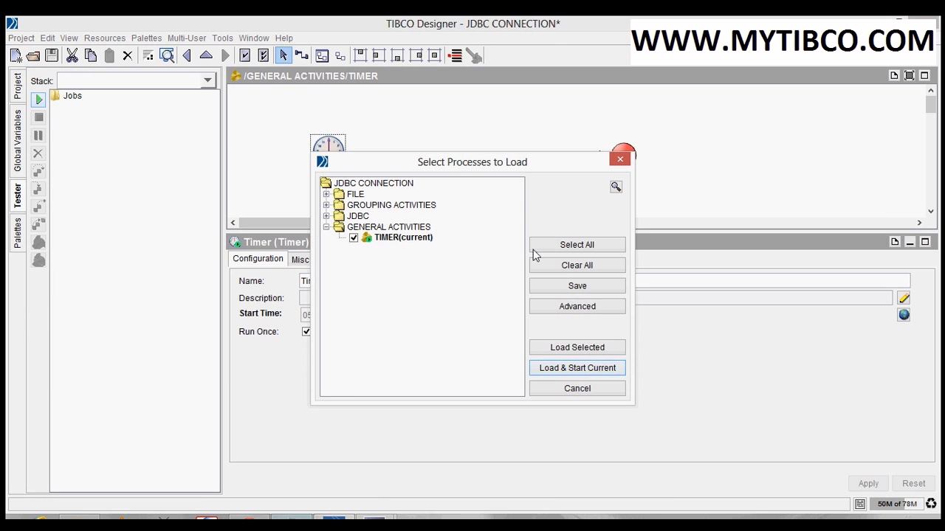
pyautogui.click(574, 266)
pyautogui.click(586, 368)
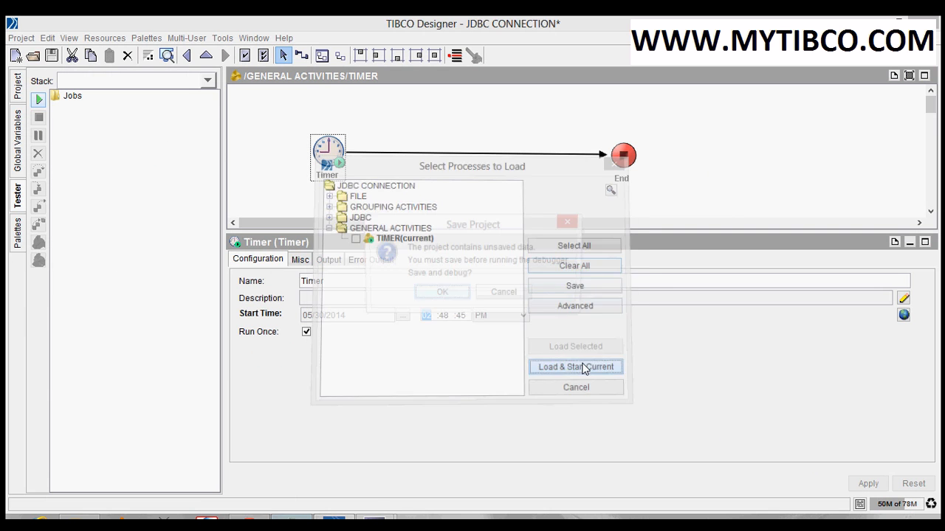
pyautogui.click(443, 293)
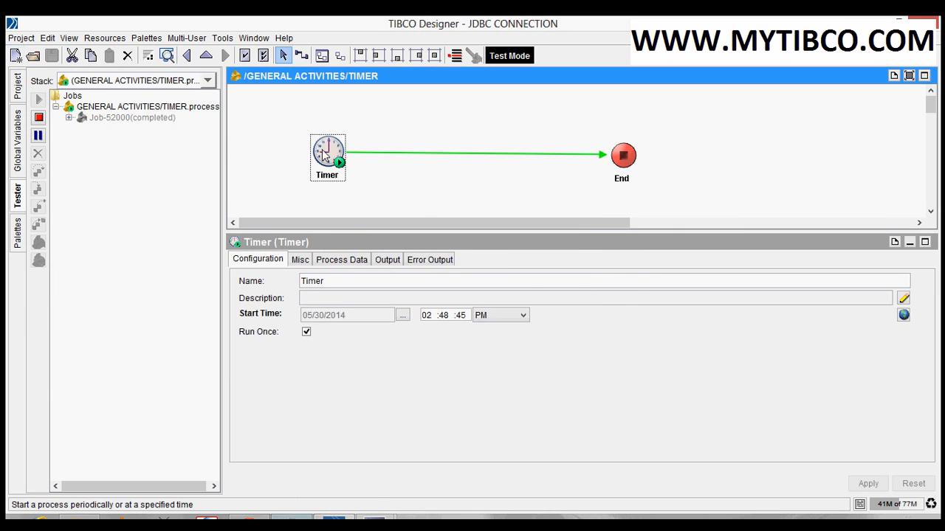
# Examine the Timer's test output, going through each date and time field from Now to Day_Of_Month
pyautogui.click(386, 260)
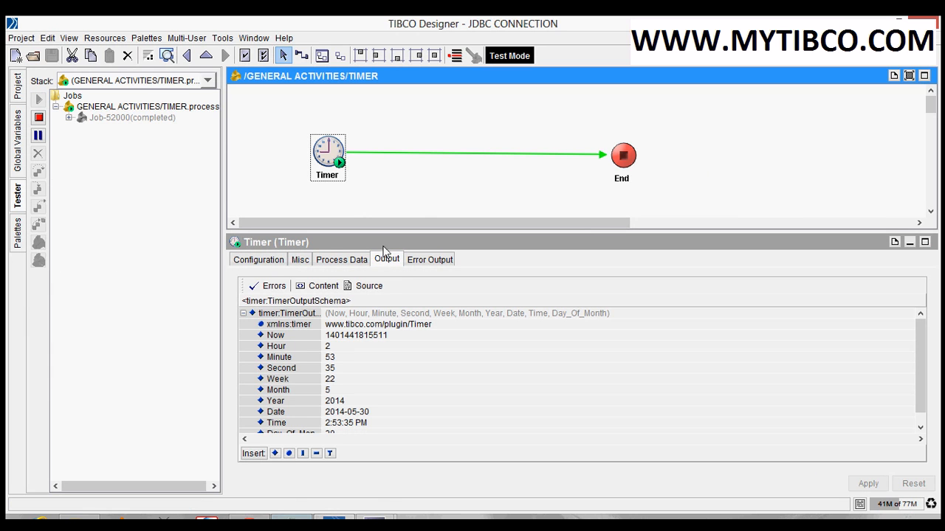
pyautogui.moveTo(383, 233); pyautogui.dragTo(390, 196)
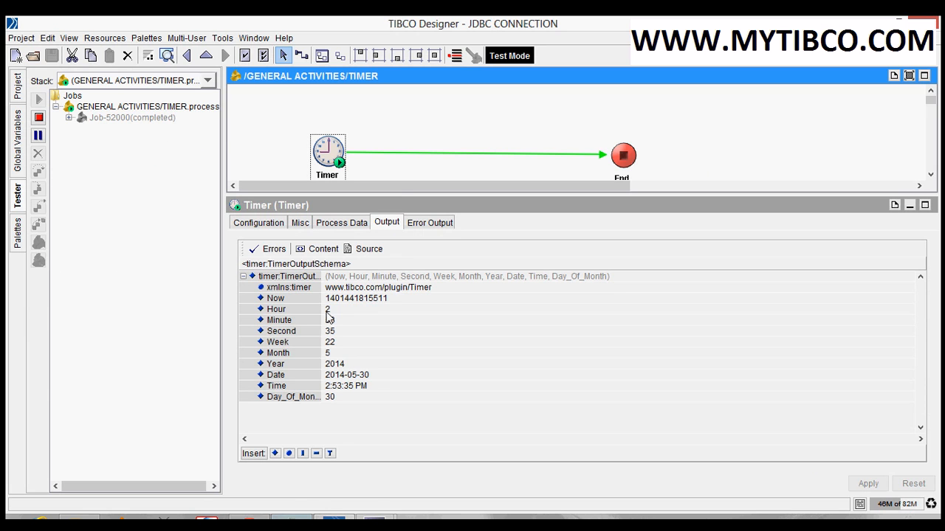
pyautogui.moveTo(321, 309); pyautogui.dragTo(342, 309)
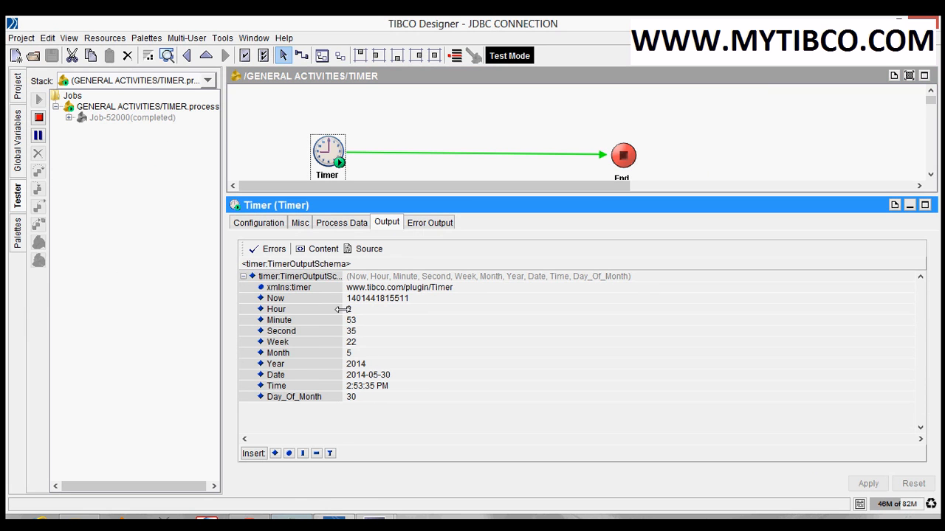
pyautogui.click(295, 309)
pyautogui.click(290, 320)
pyautogui.click(290, 332)
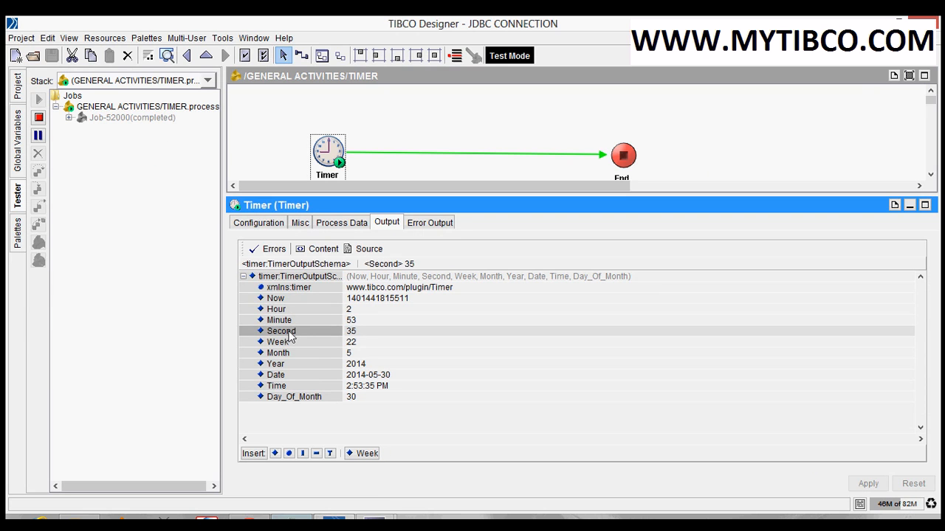
pyautogui.click(285, 299)
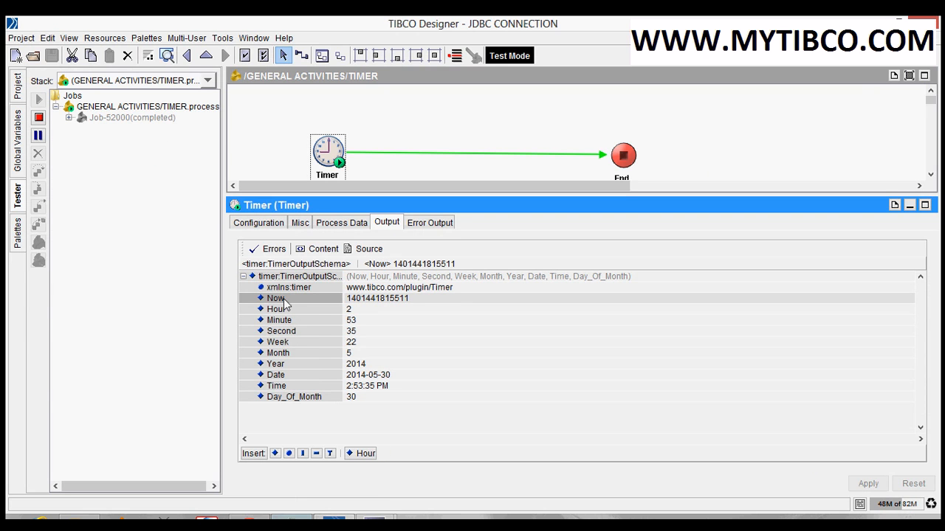
pyautogui.click(291, 341)
pyautogui.click(288, 354)
pyautogui.click(289, 365)
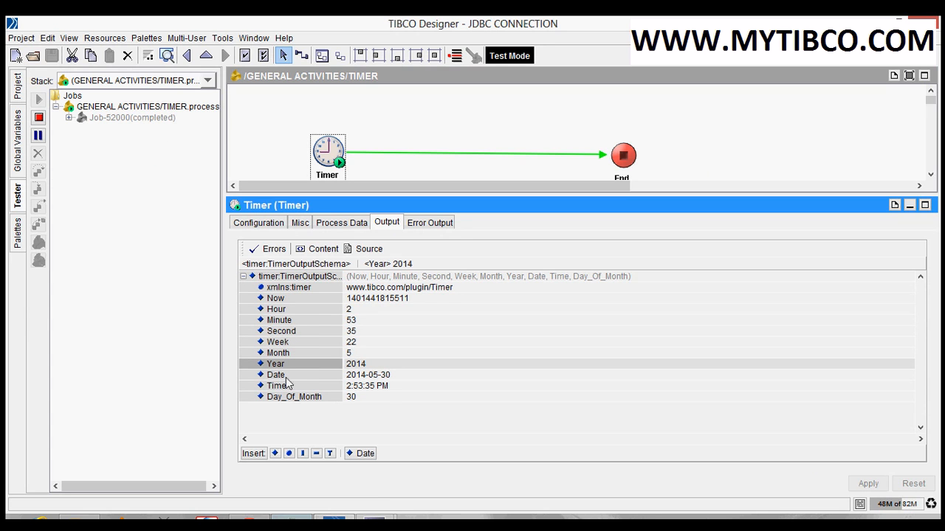
pyautogui.click(288, 375)
pyautogui.click(286, 386)
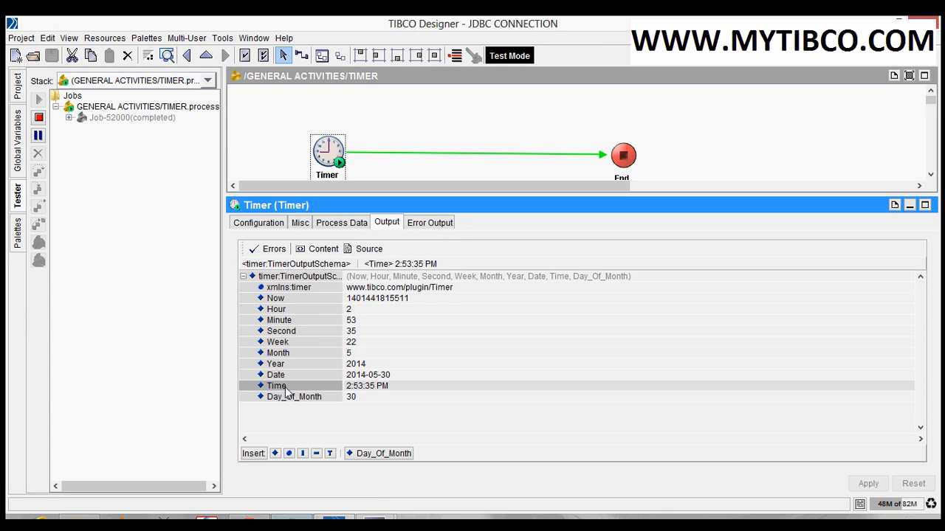
pyautogui.click(285, 398)
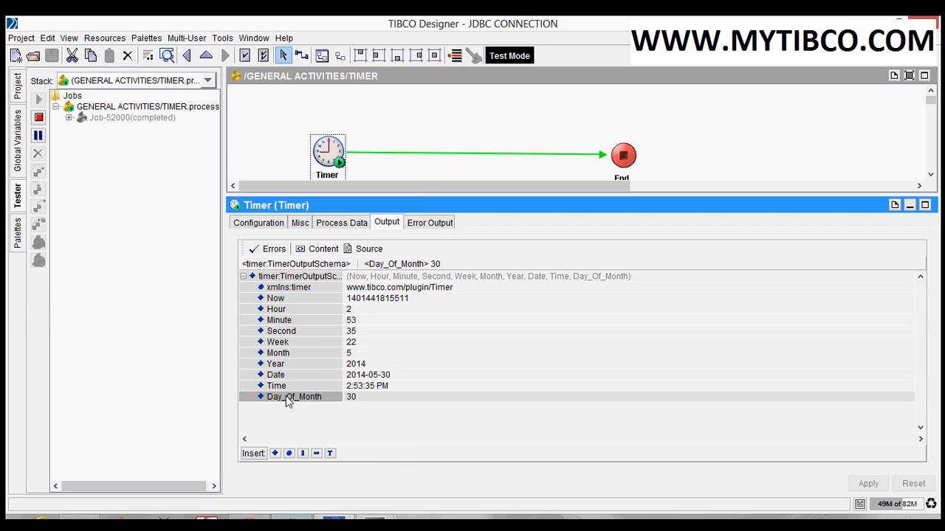
pyautogui.moveTo(411, 194); pyautogui.dragTo(411, 239)
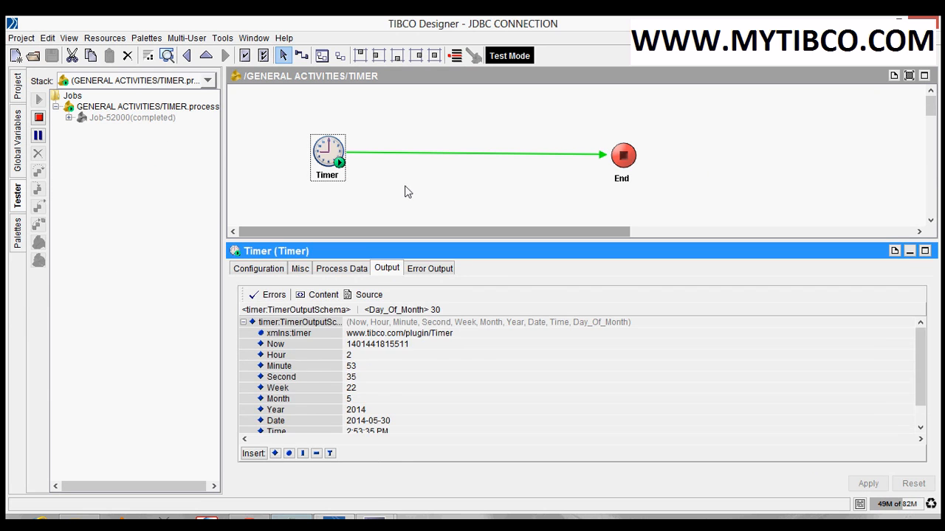
# Stop the running TIMER test and reselect the Timer activity
pyautogui.click(406, 189)
pyautogui.click(39, 118)
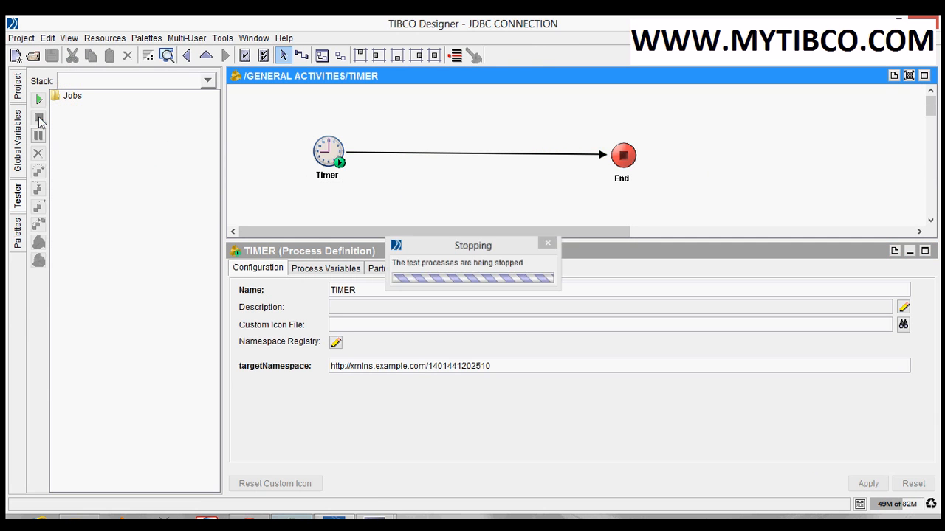
pyautogui.click(326, 151)
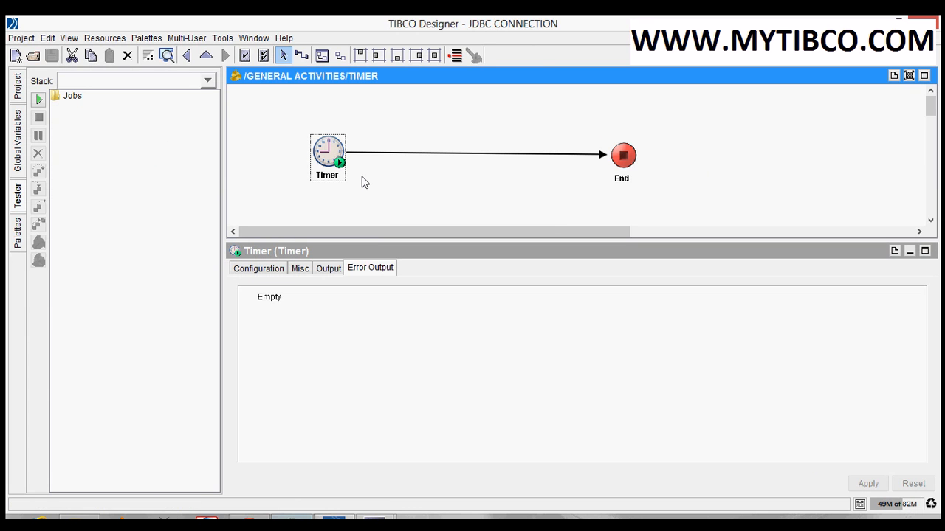